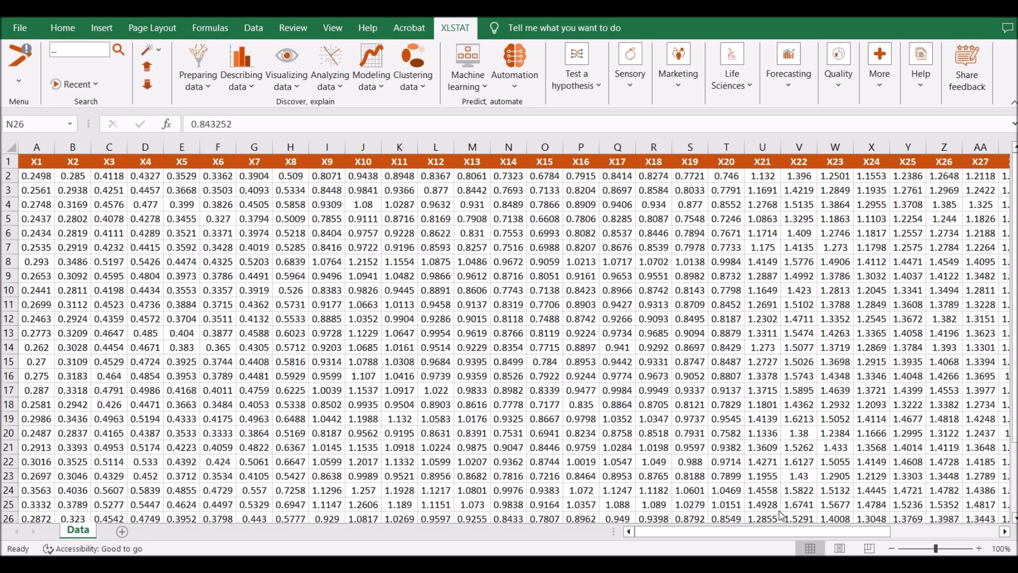
- Open the Ridge regression dialog for the cookie dataset on the Data sheet
{"action": "left_click", "coordinate": [814, 535]}
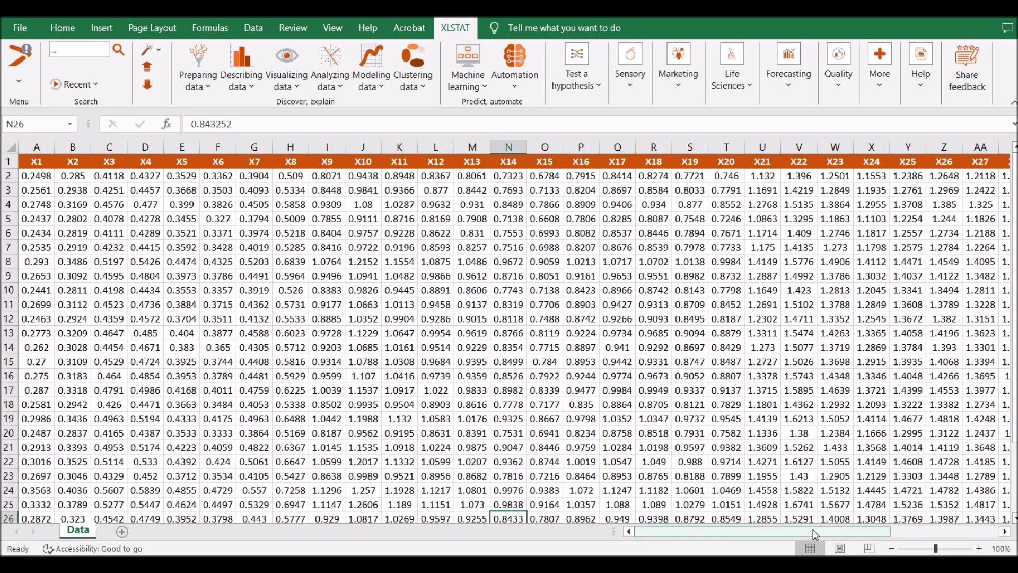
{"action": "left_click_drag", "start_coordinate": [817, 535], "coordinate": [926, 532]}
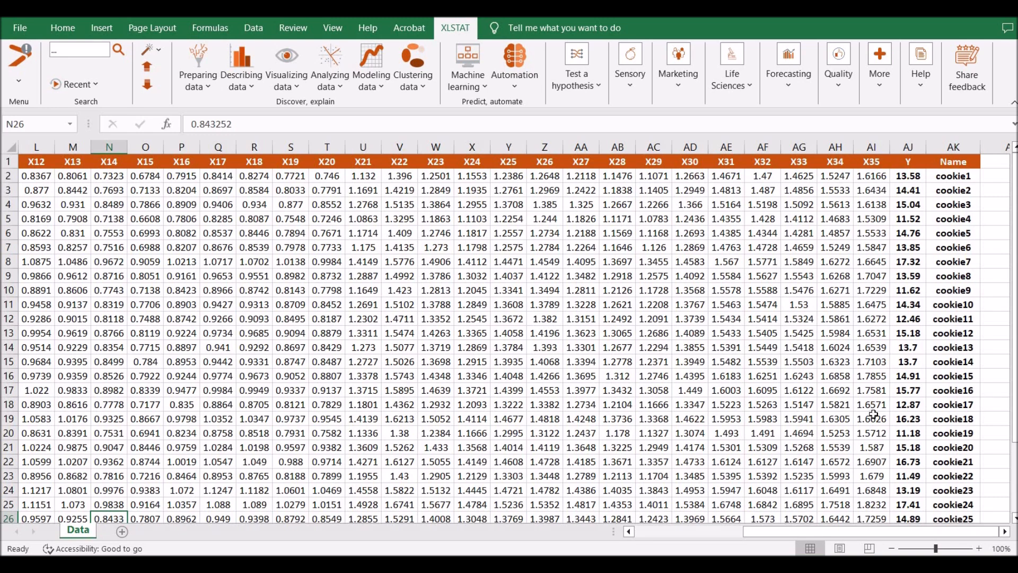
{"action": "left_click_drag", "start_coordinate": [857, 538], "coordinate": [749, 532]}
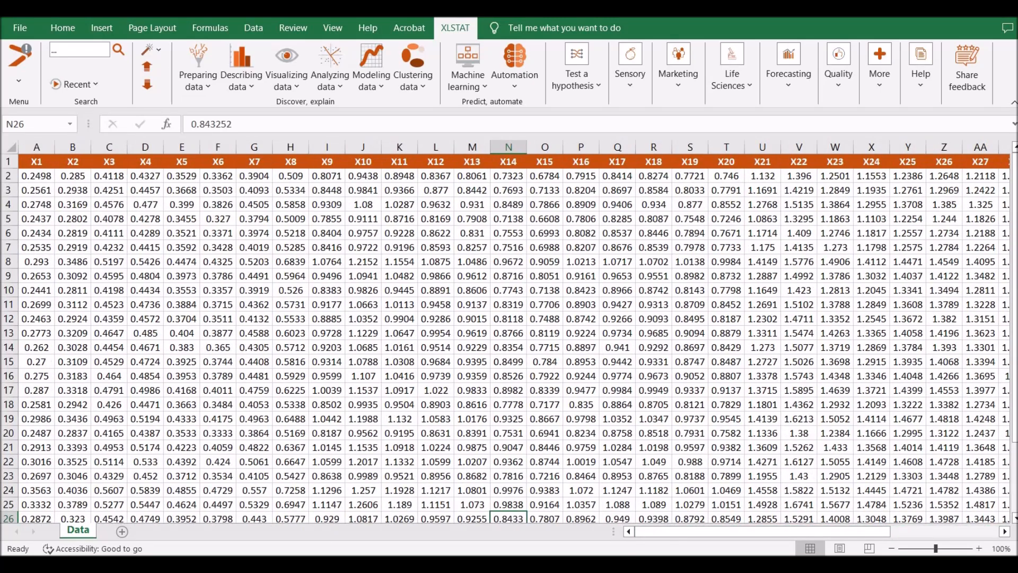
{"action": "left_click_drag", "start_coordinate": [1015, 333], "coordinate": [776, 245]}
{"action": "left_click", "coordinate": [380, 90]}
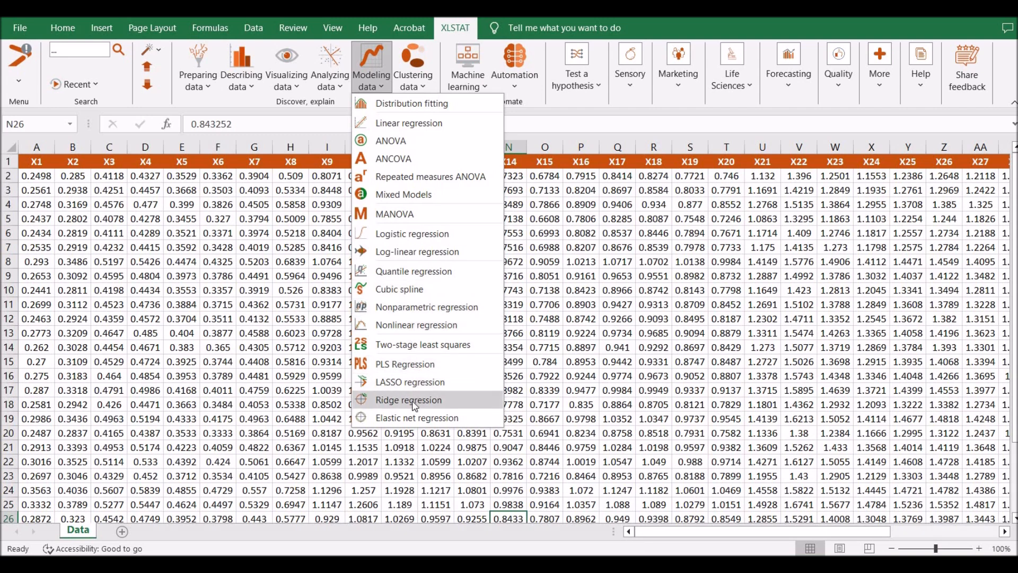
{"action": "left_click", "coordinate": [415, 406]}
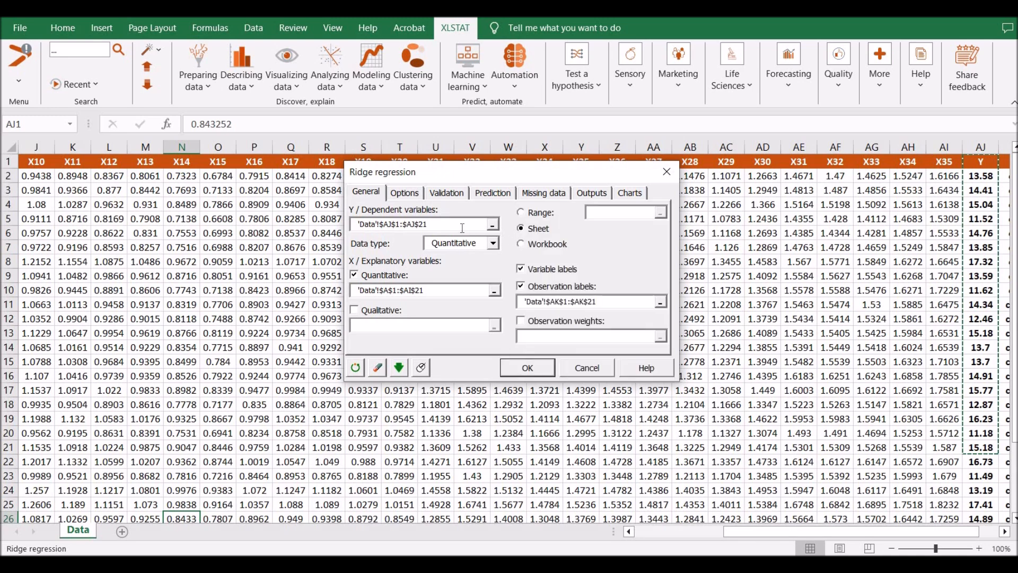
- Clear the dependent, quantitative explanatory and observation label ranges, and disable the quantitative explanatory variables
{"action": "left_click_drag", "start_coordinate": [428, 224], "coordinate": [352, 224]}
{"action": "key", "text": "BackSpace"}
{"action": "left_click_drag", "start_coordinate": [433, 292], "coordinate": [265, 276]}
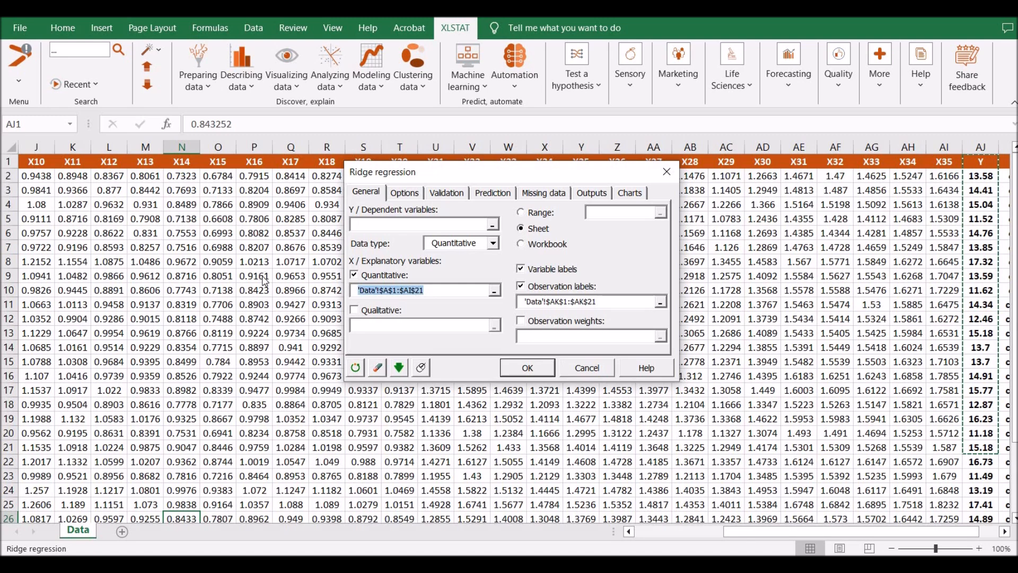
{"action": "key", "text": "BackSpace"}
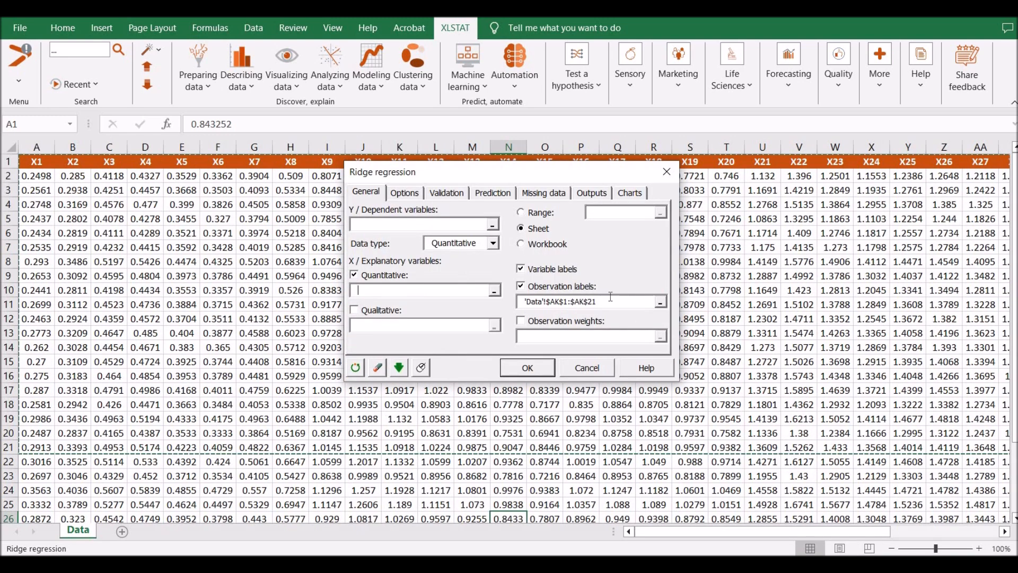
{"action": "left_click_drag", "start_coordinate": [596, 302], "coordinate": [522, 302]}
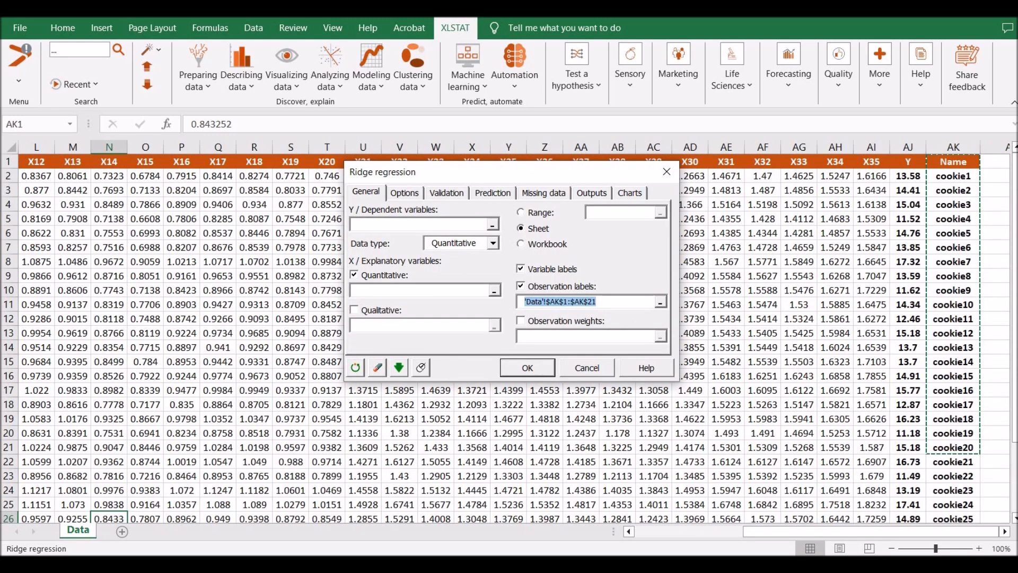
{"action": "key", "text": "BackSpace"}
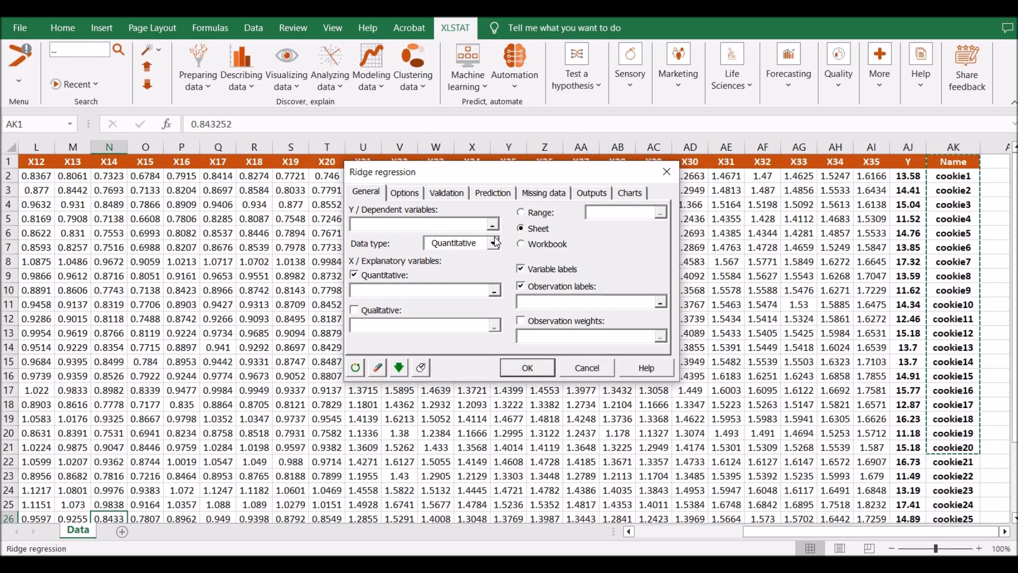
{"action": "left_click", "coordinate": [357, 276]}
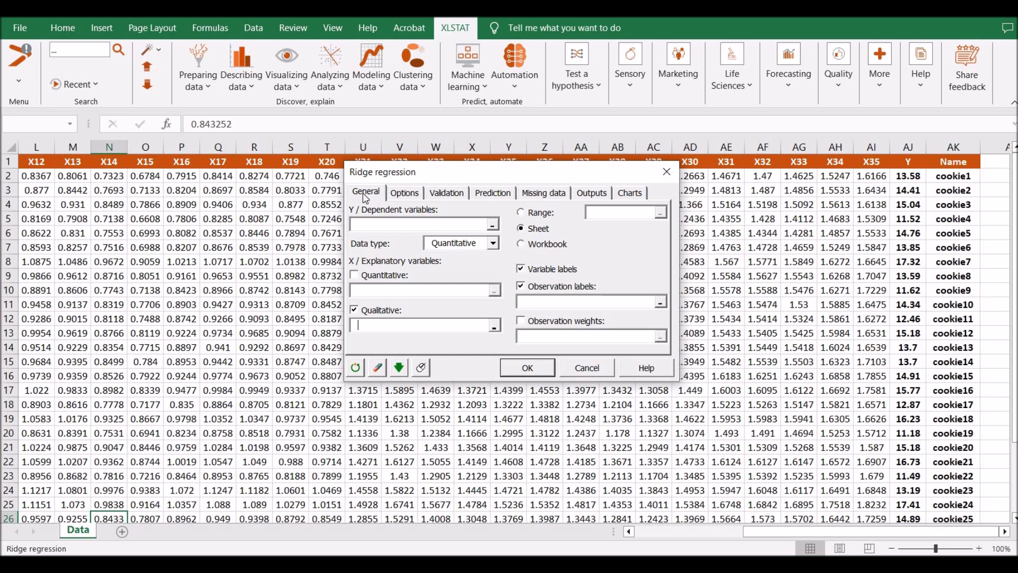
- Examine the ridge regression settings for options, validation, prediction, missing data, outputs and charts
{"action": "left_click", "coordinate": [413, 194]}
{"action": "left_click", "coordinate": [441, 194]}
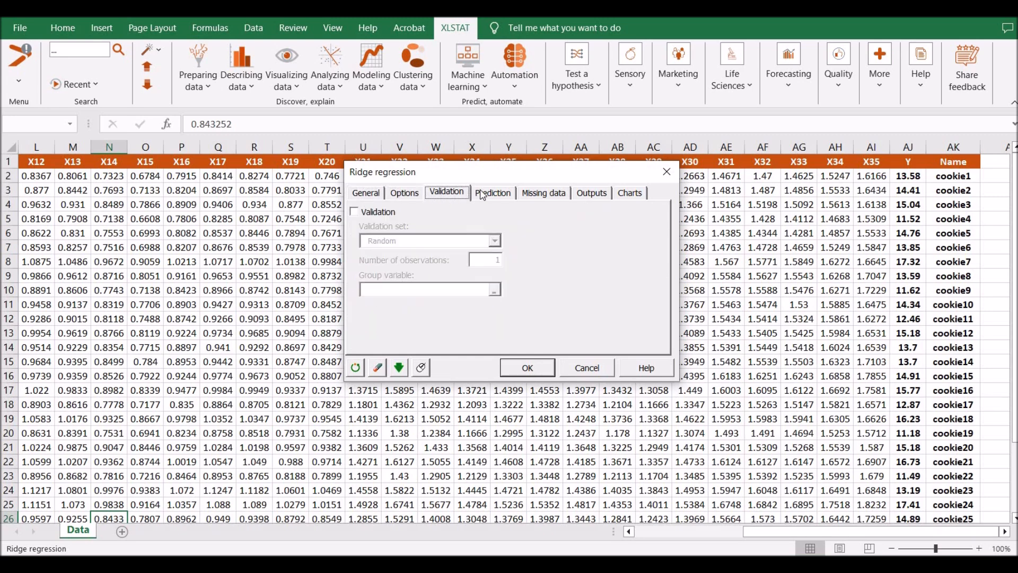
{"action": "left_click", "coordinate": [492, 194]}
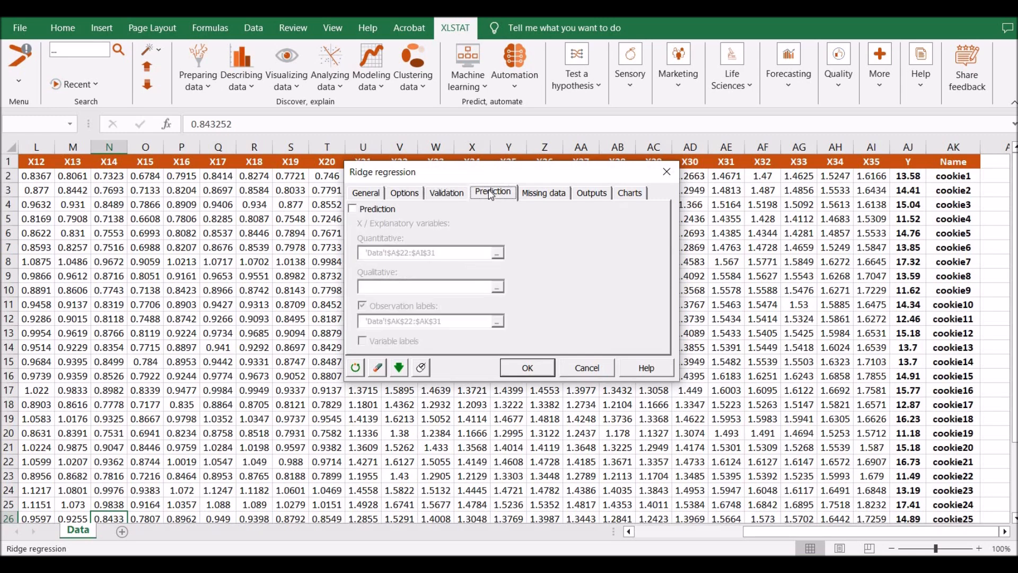
{"action": "left_click", "coordinate": [541, 196]}
{"action": "left_click", "coordinate": [594, 196]}
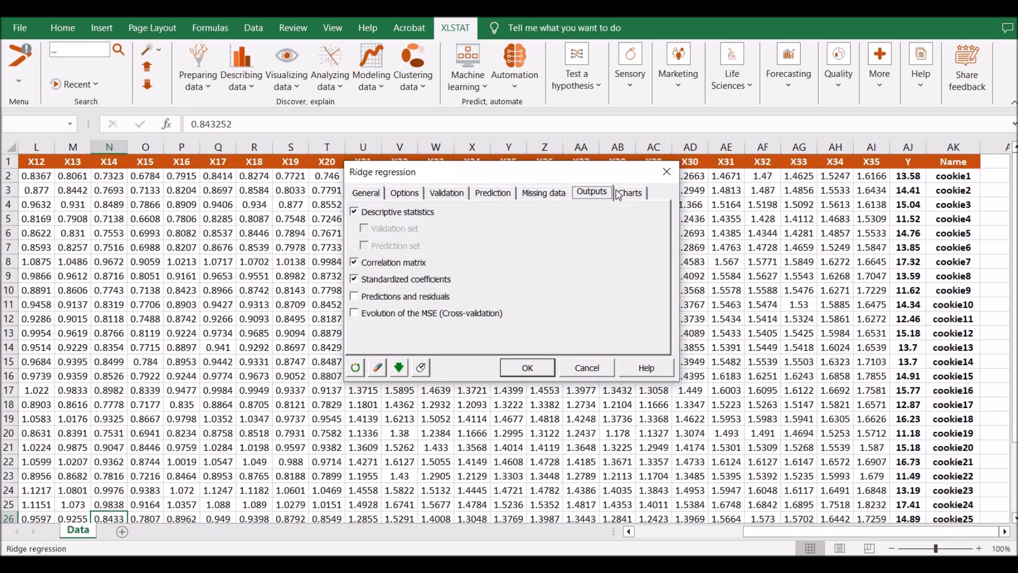
{"action": "left_click", "coordinate": [620, 195]}
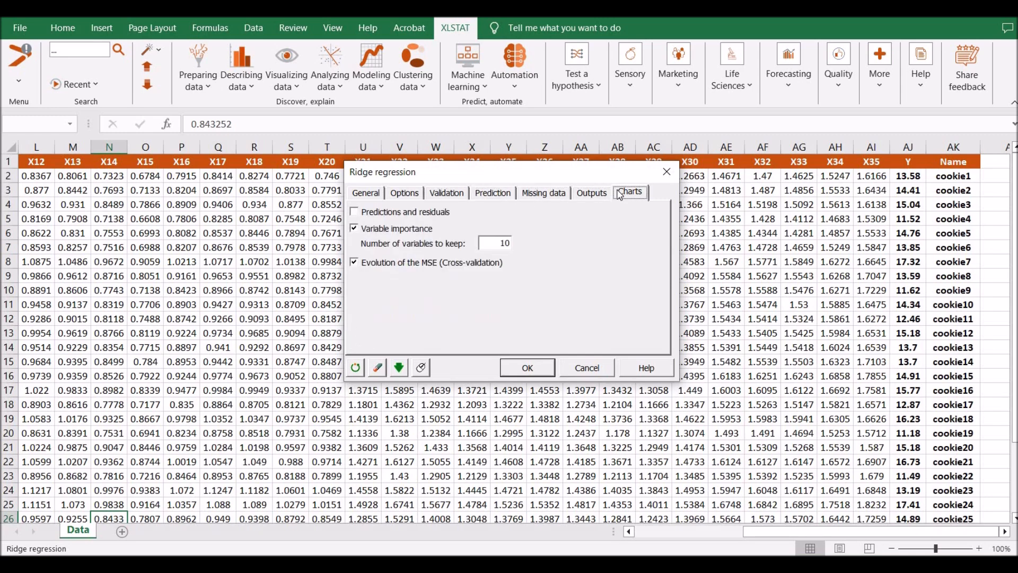
{"action": "left_click", "coordinate": [375, 197]}
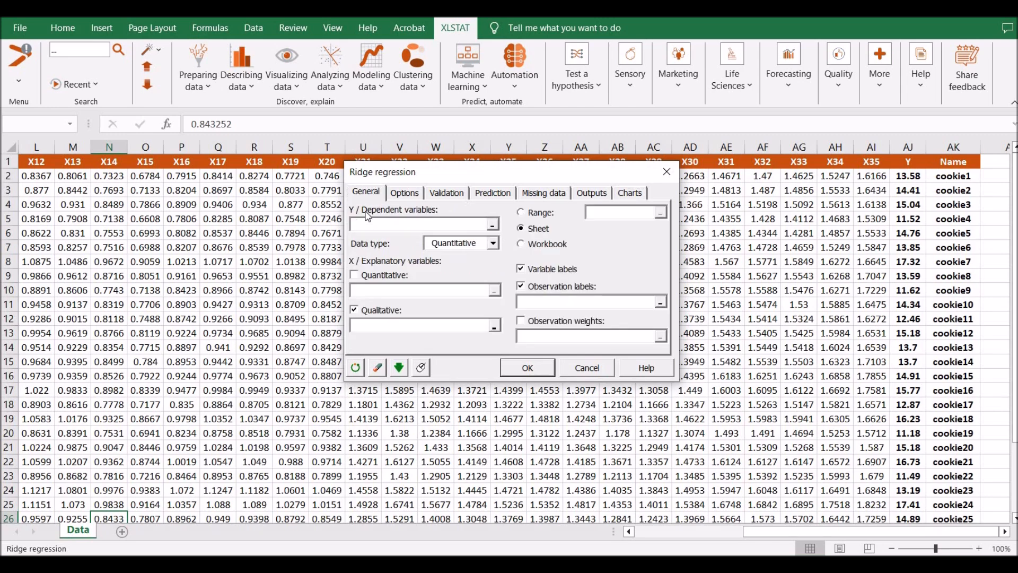
- Set the dependent variable to the Y column range Data!$AJ$1:$AJ$31 with the Quantitative data type
{"action": "left_click", "coordinate": [493, 227]}
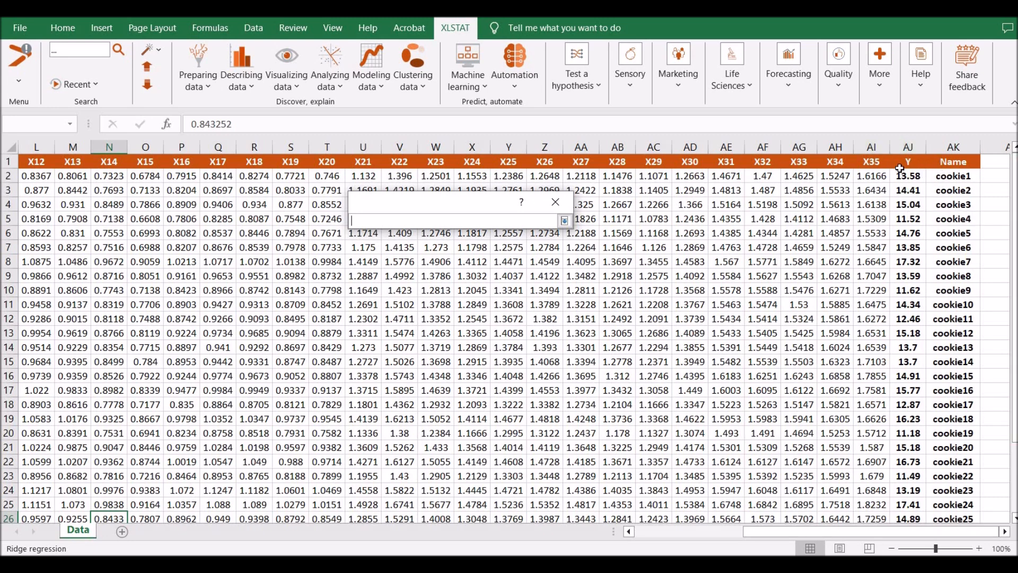
{"action": "left_click_drag", "start_coordinate": [900, 164], "coordinate": [923, 492]}
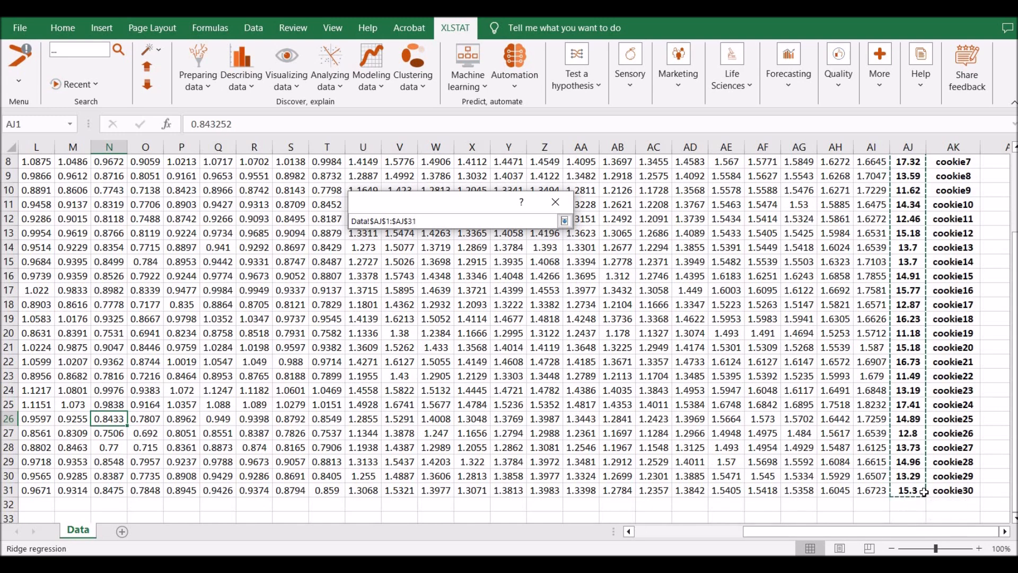
{"action": "left_click", "coordinate": [565, 221]}
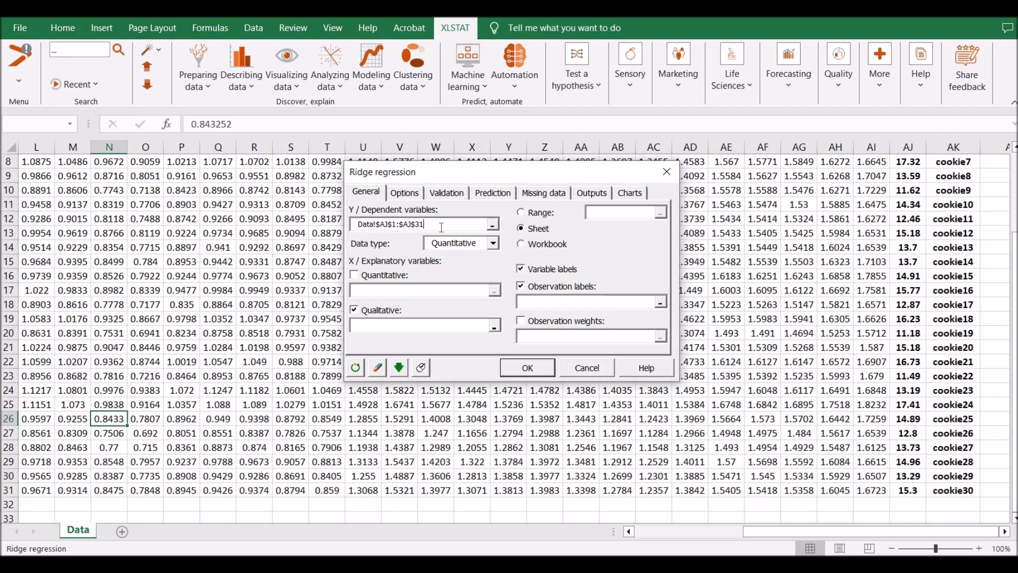
{"action": "left_click", "coordinate": [492, 246]}
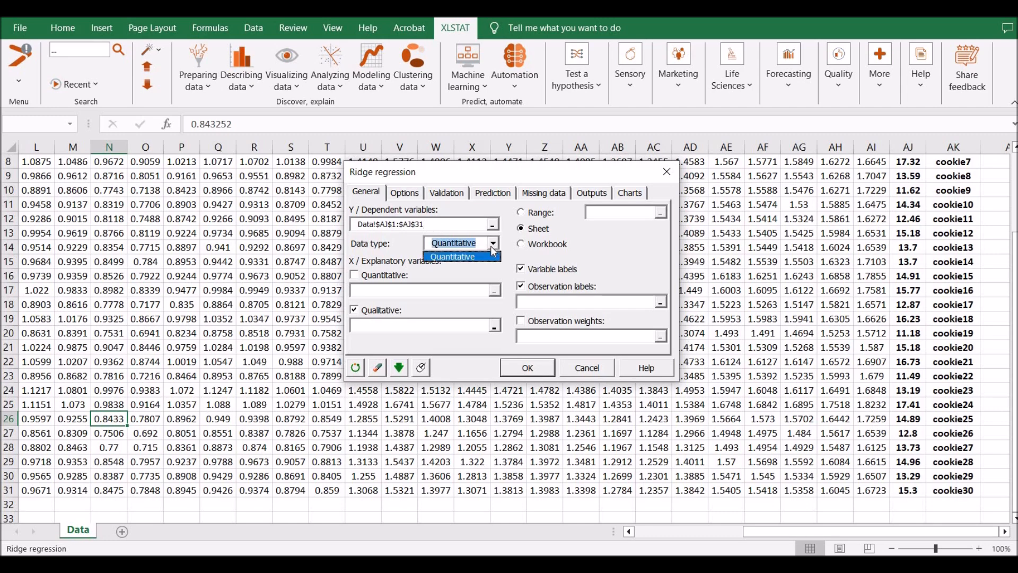
{"action": "left_click", "coordinate": [465, 260]}
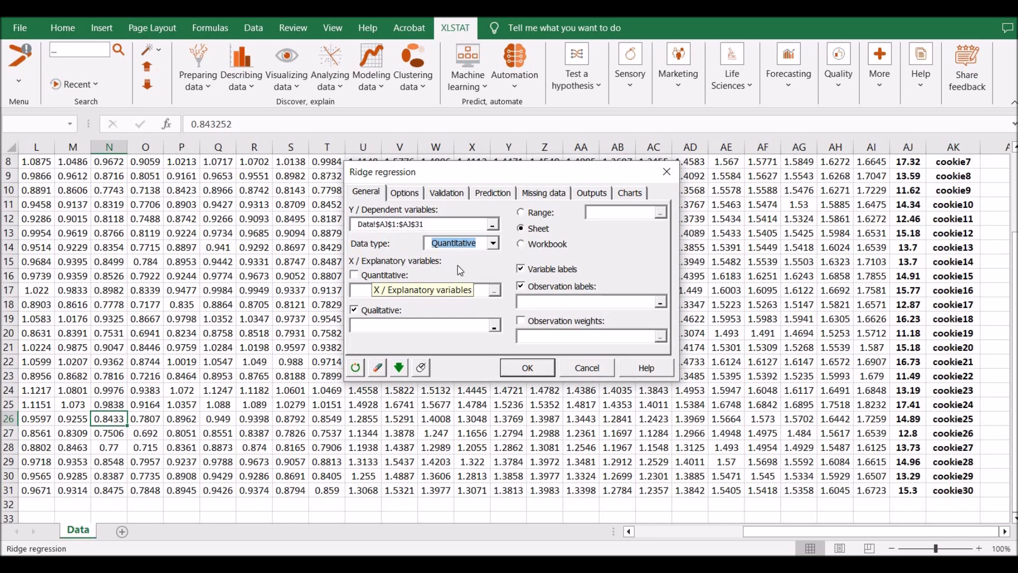
- Enable quantitative explanatory variables and assign them the X1 to X35 range Data!$A$1:$AI$31
{"action": "left_click", "coordinate": [355, 276]}
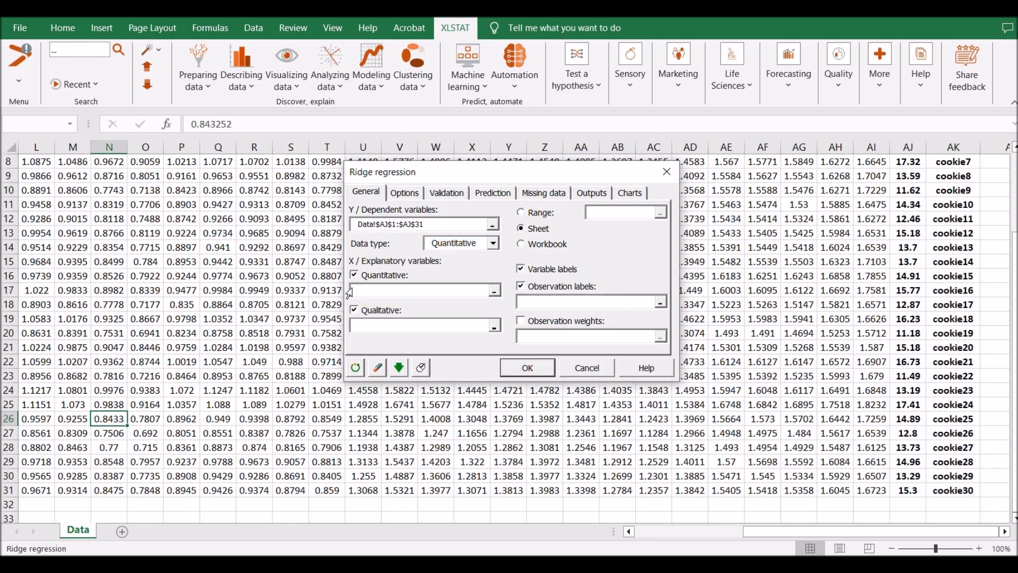
{"action": "left_click", "coordinate": [355, 312]}
{"action": "left_click", "coordinate": [355, 275]}
{"action": "left_click", "coordinate": [355, 276]}
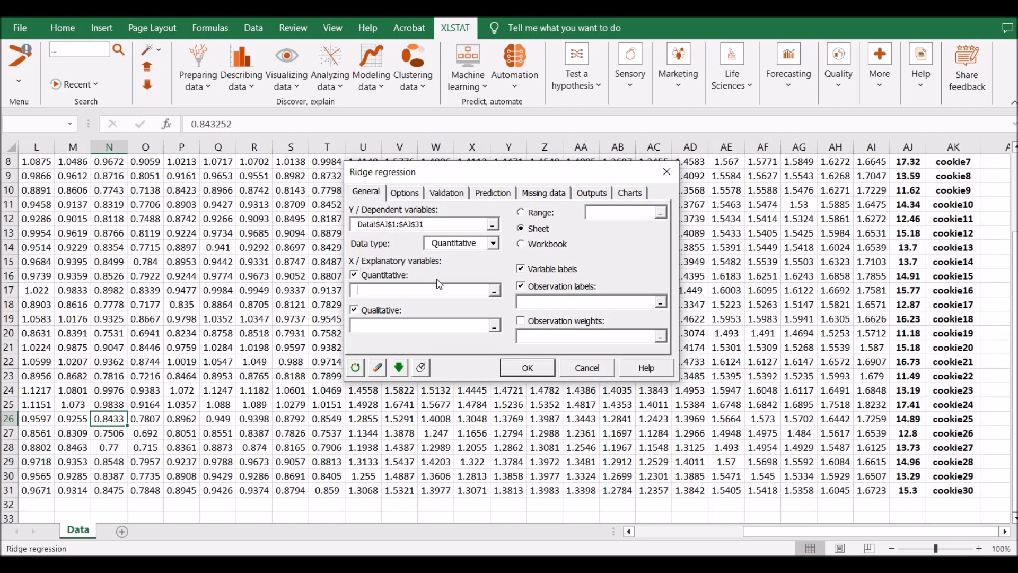
{"action": "left_click", "coordinate": [495, 294]}
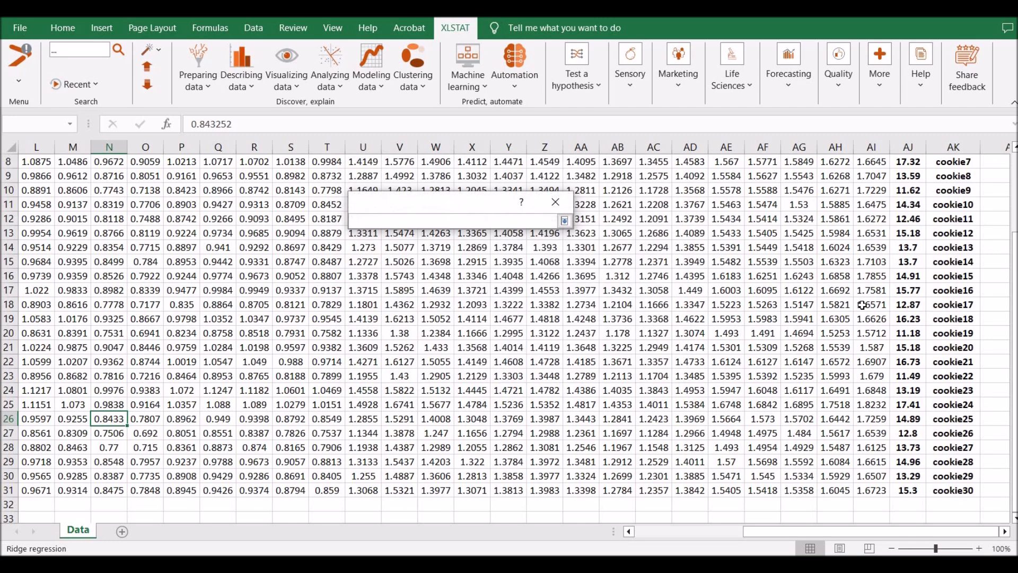
{"action": "scroll", "coordinate": [1014, 279], "scroll_direction": "up", "scroll_amount": 3}
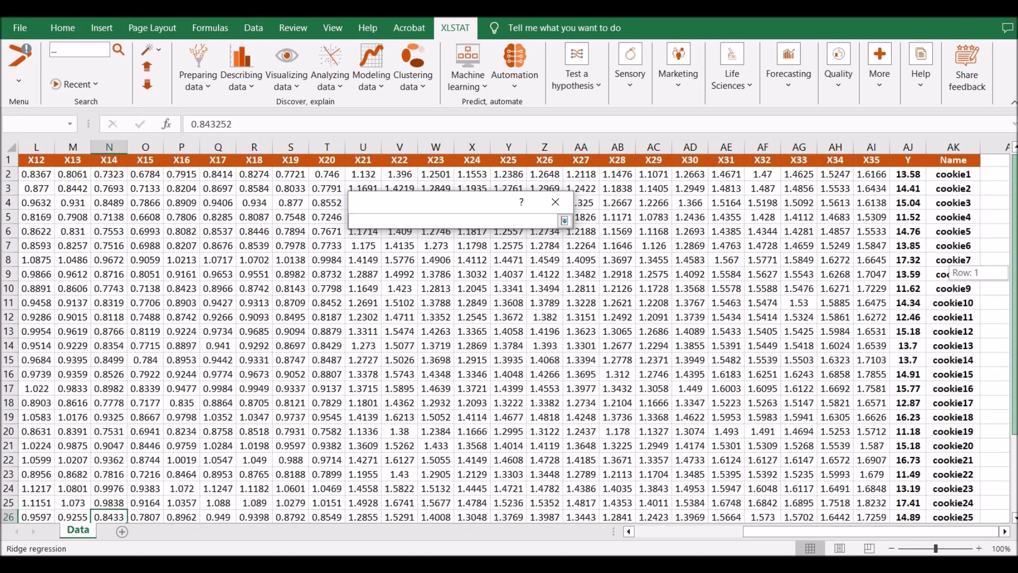
{"action": "left_click_drag", "start_coordinate": [749, 532], "coordinate": [451, 442]}
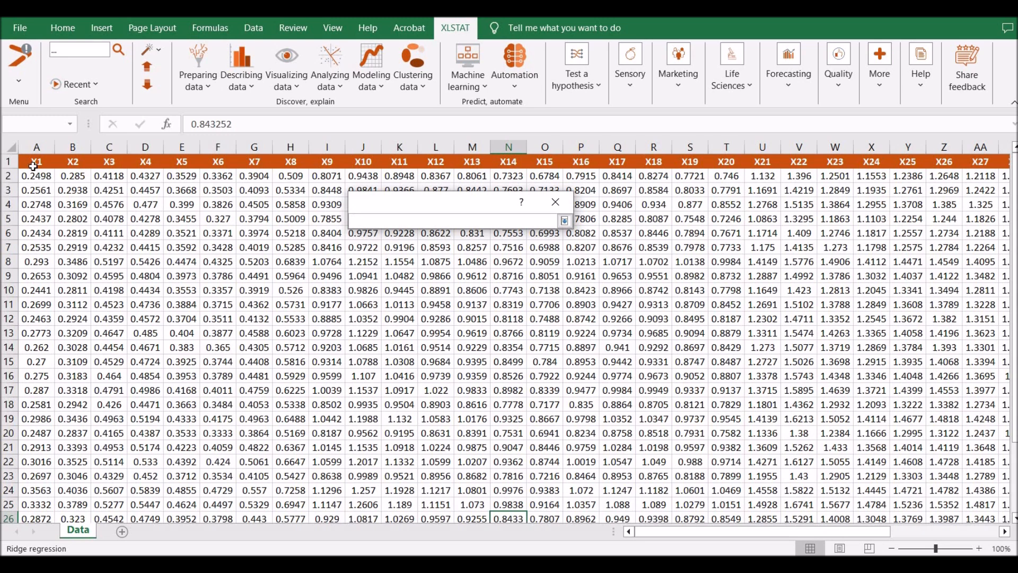
{"action": "left_click", "coordinate": [37, 163]}
{"action": "left_click_drag", "start_coordinate": [43, 169], "coordinate": [960, 488]}
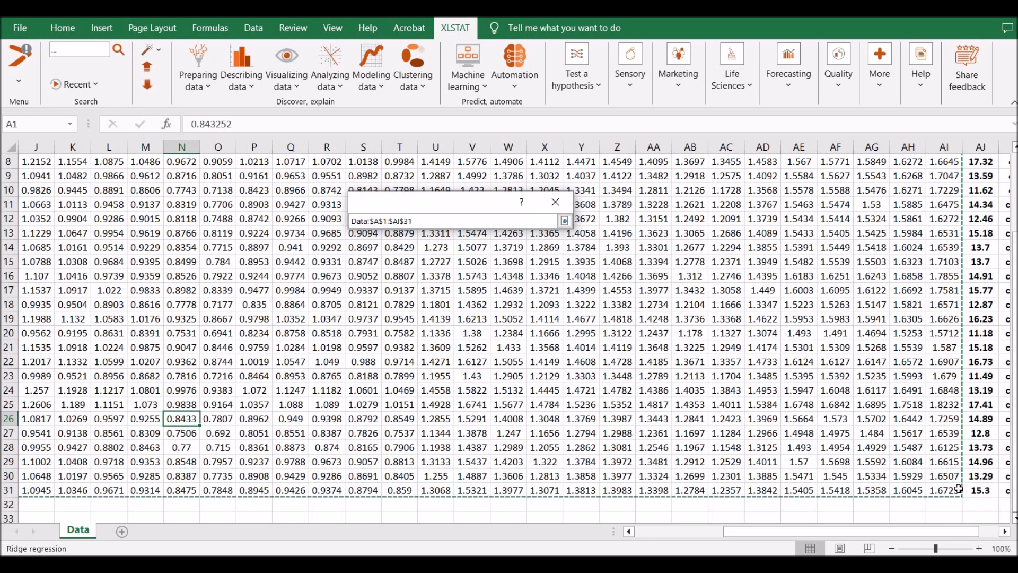
{"action": "left_click", "coordinate": [565, 221]}
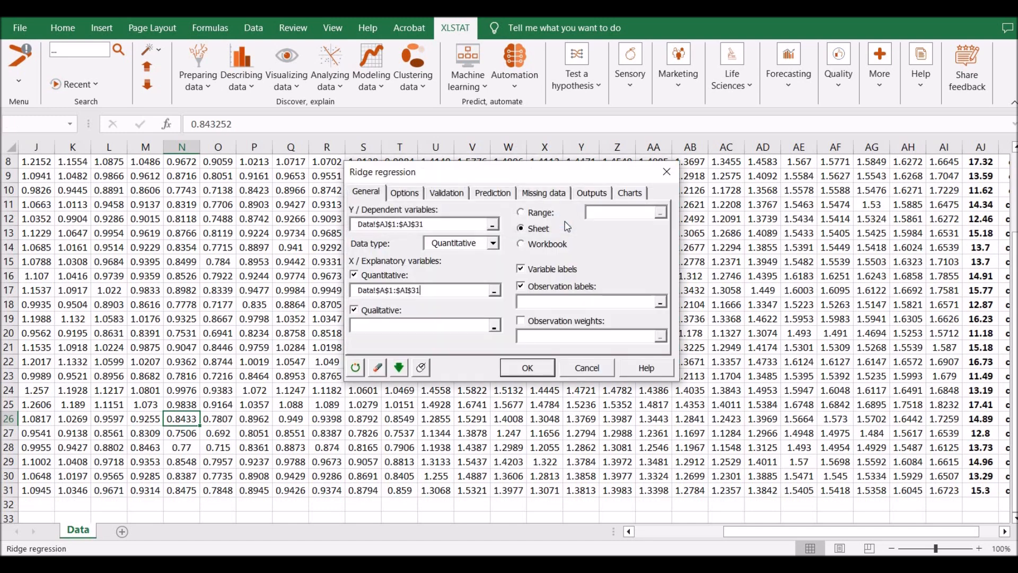
- Disable qualitative variables and observation labels, with Sheet as the output location and variable labels enabled
{"action": "left_click_drag", "start_coordinate": [424, 291], "coordinate": [355, 294]}
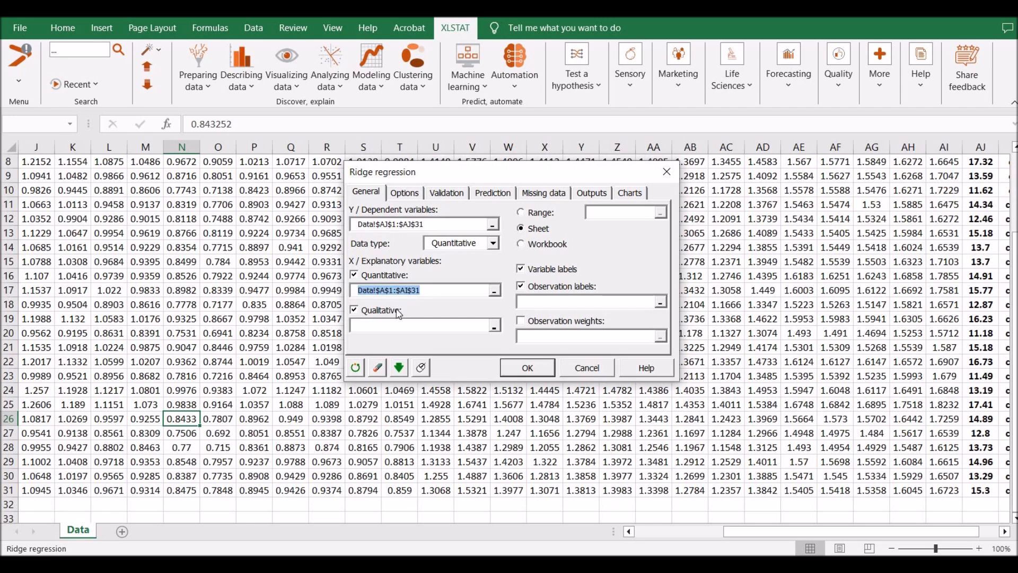
{"action": "left_click", "coordinate": [355, 315]}
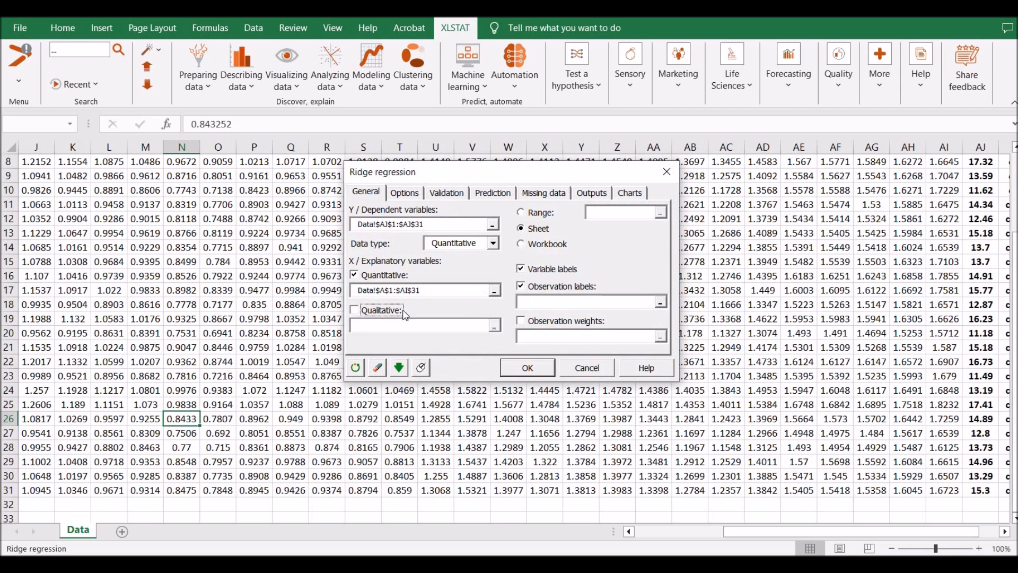
{"action": "left_click", "coordinate": [523, 232]}
{"action": "left_click", "coordinate": [522, 271]}
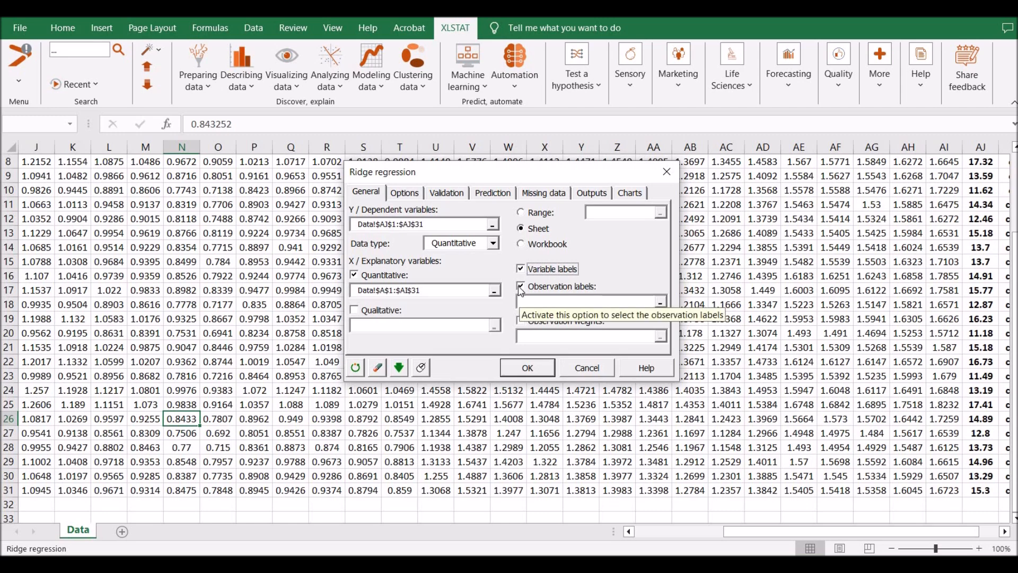
{"action": "left_click", "coordinate": [522, 289]}
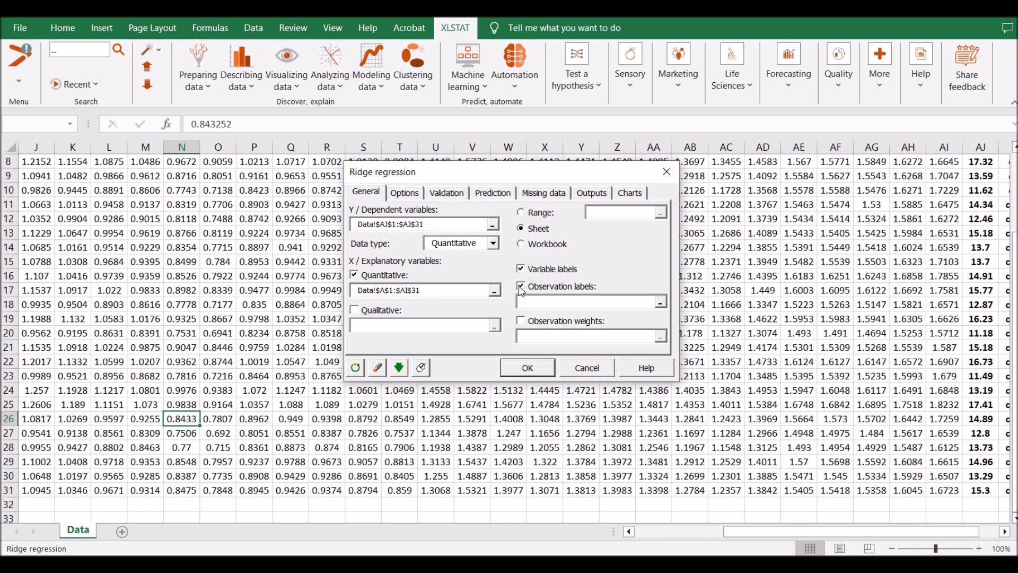
{"action": "left_click", "coordinate": [522, 289]}
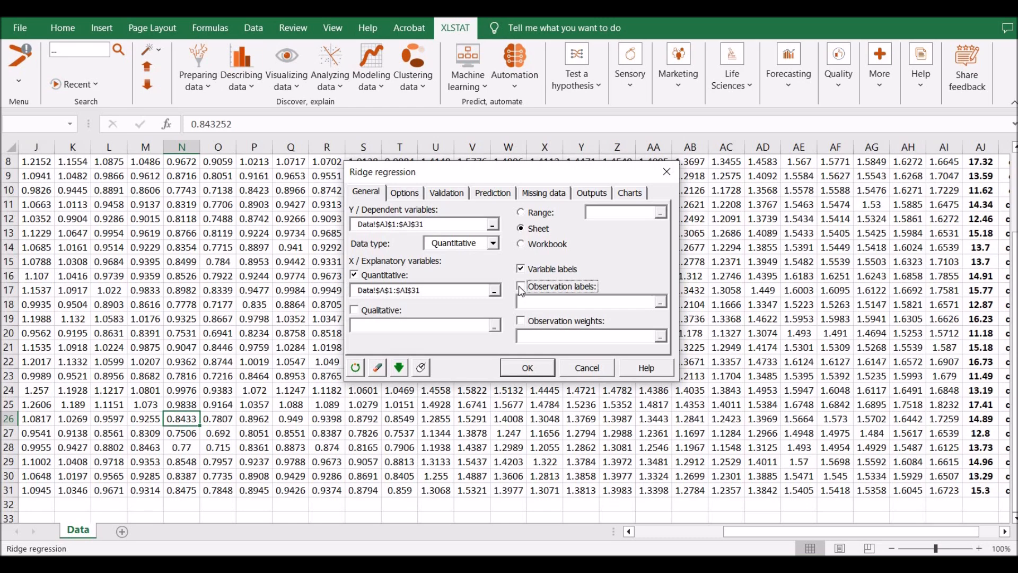
- Choose Cross-validation as the method for determining the ridge regression's model parameters
{"action": "left_click", "coordinate": [406, 195]}
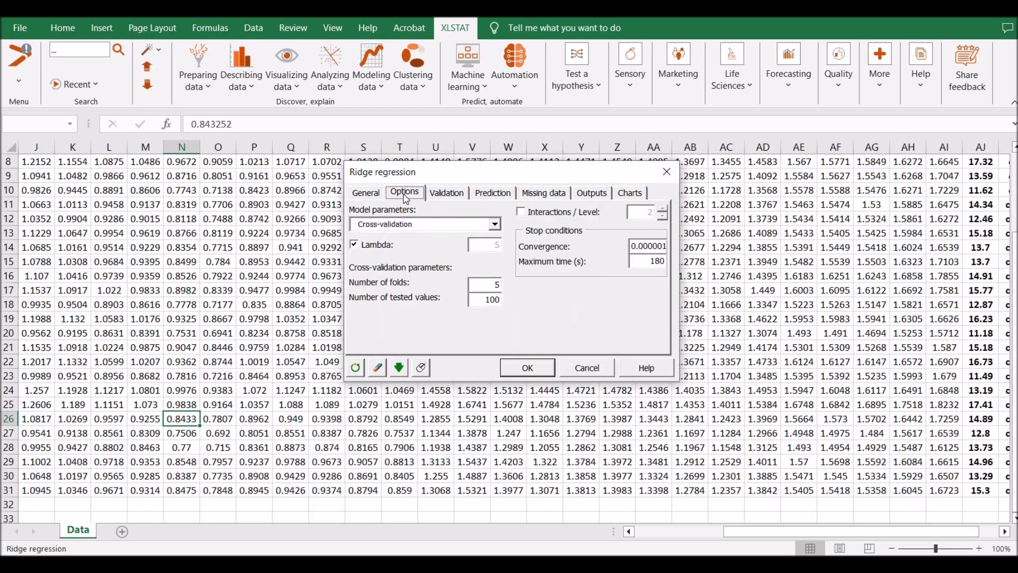
{"action": "left_click", "coordinate": [495, 225]}
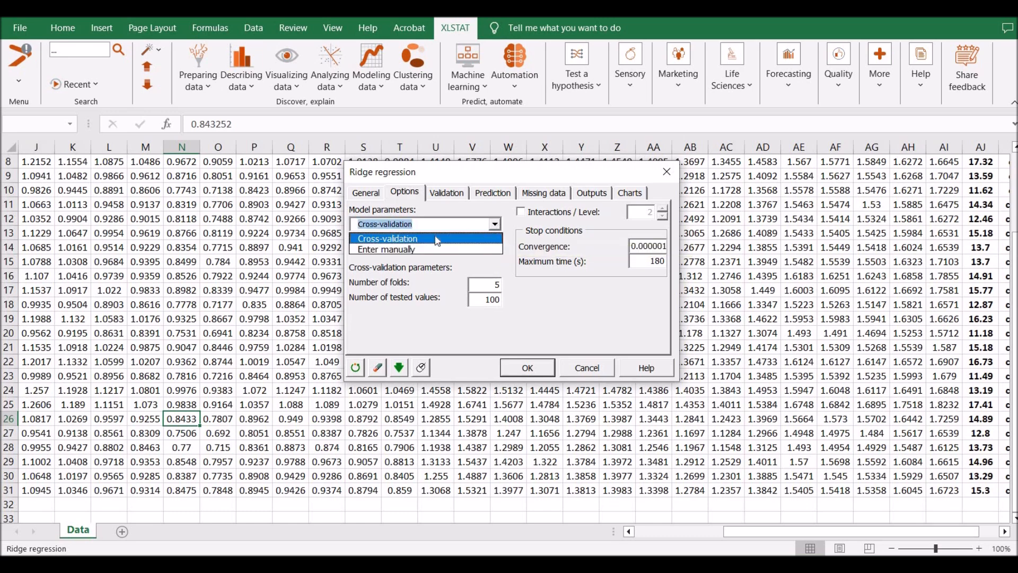
{"action": "left_click", "coordinate": [422, 243]}
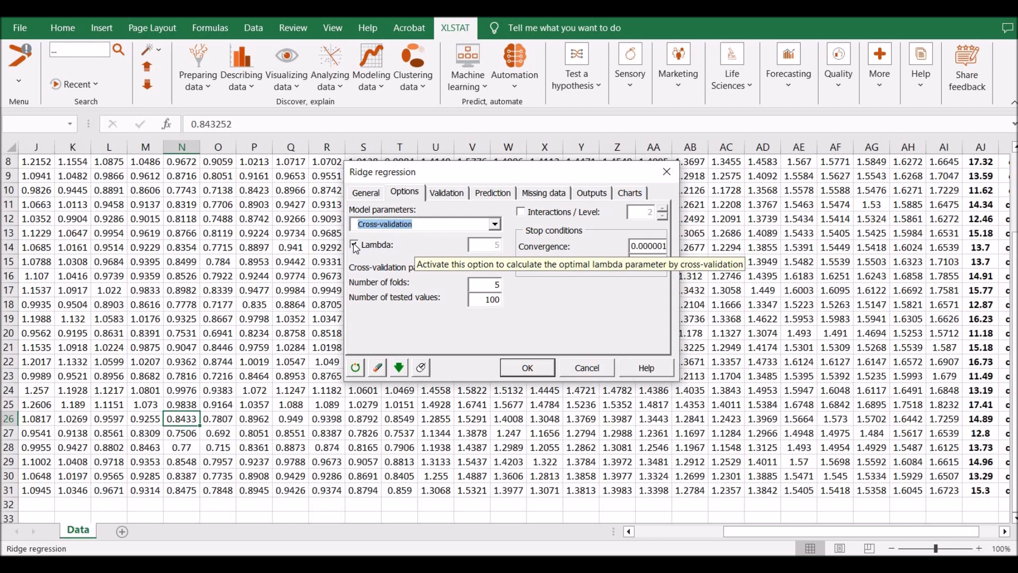
- Have the optimal lambda calculated by cross-validation with 5 folds and 100 tested values
{"action": "left_click", "coordinate": [355, 247]}
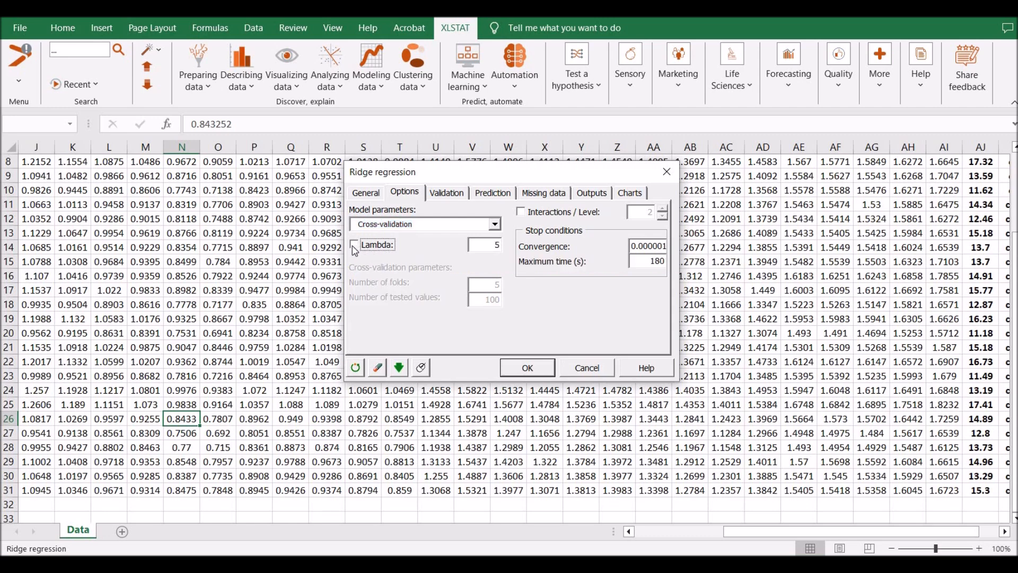
{"action": "left_click", "coordinate": [354, 246]}
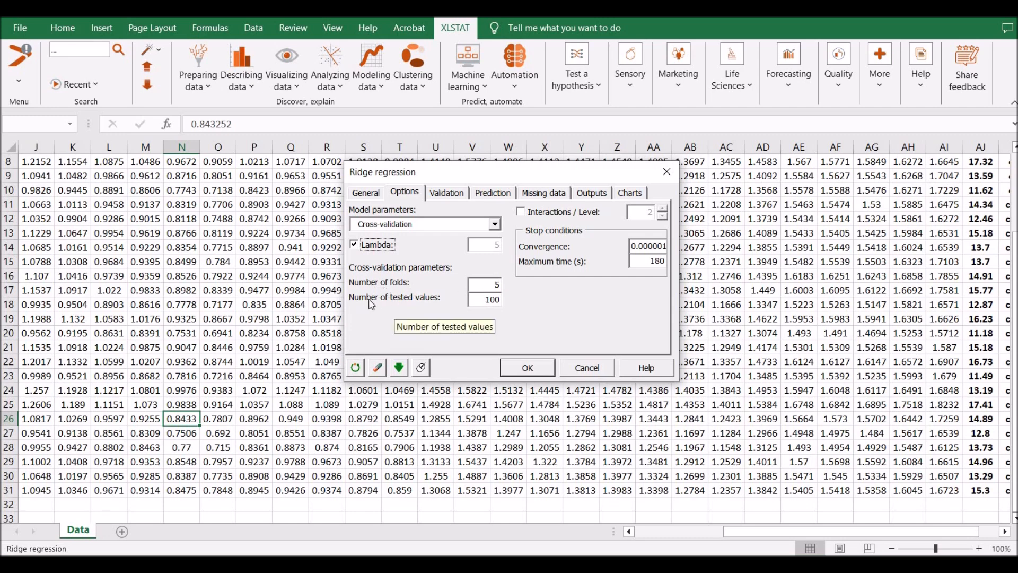
{"action": "double_click", "coordinate": [502, 300]}
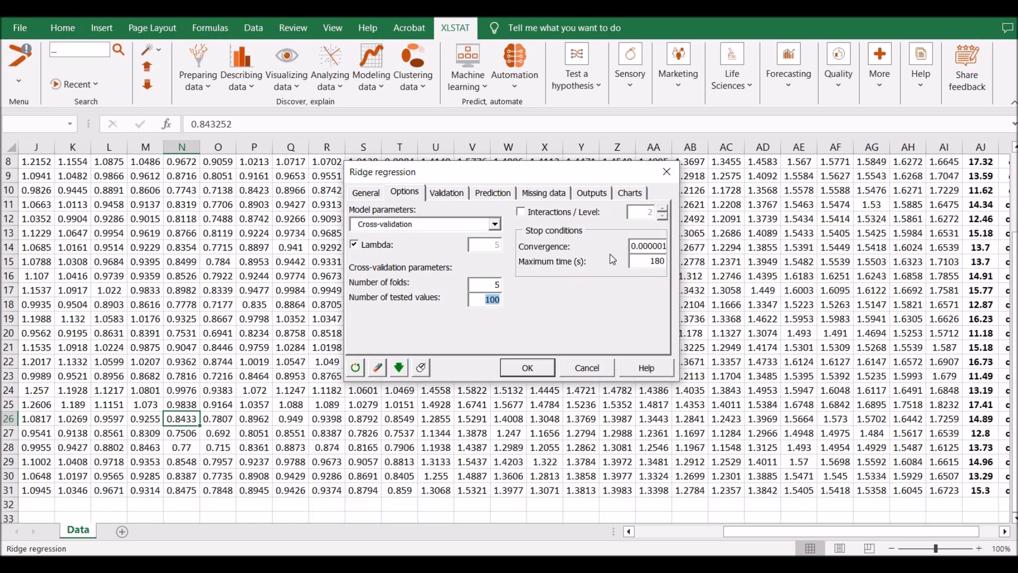
- Check the validation and prediction settings and leave both options disabled
{"action": "left_click", "coordinate": [440, 196]}
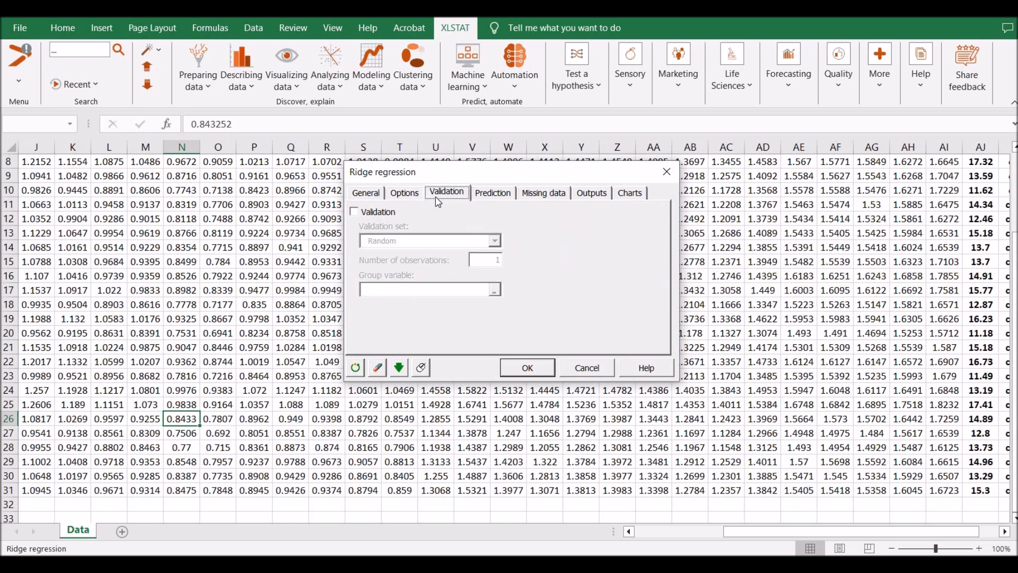
{"action": "left_click", "coordinate": [356, 213]}
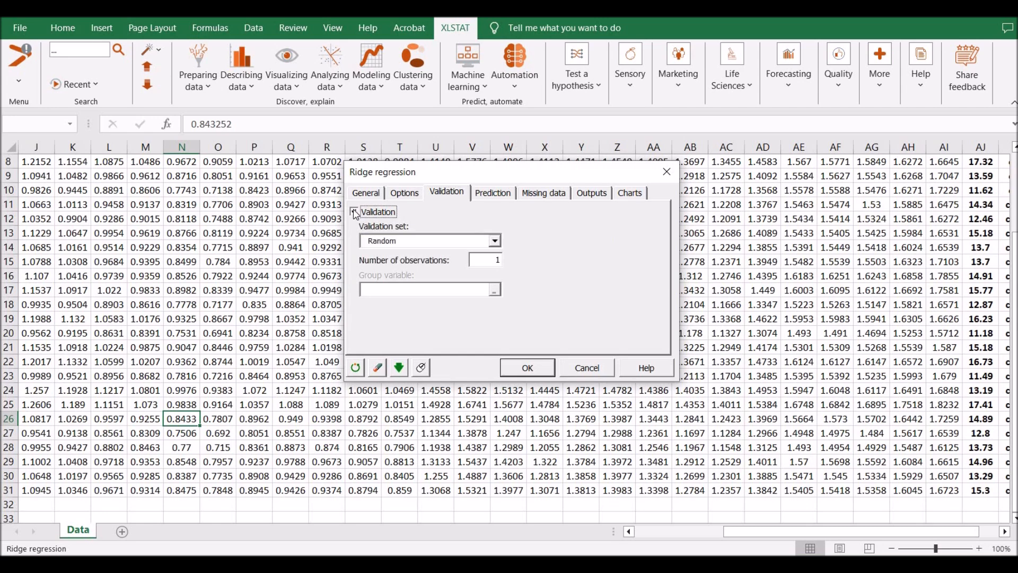
{"action": "left_click", "coordinate": [355, 212]}
{"action": "left_click", "coordinate": [484, 193]}
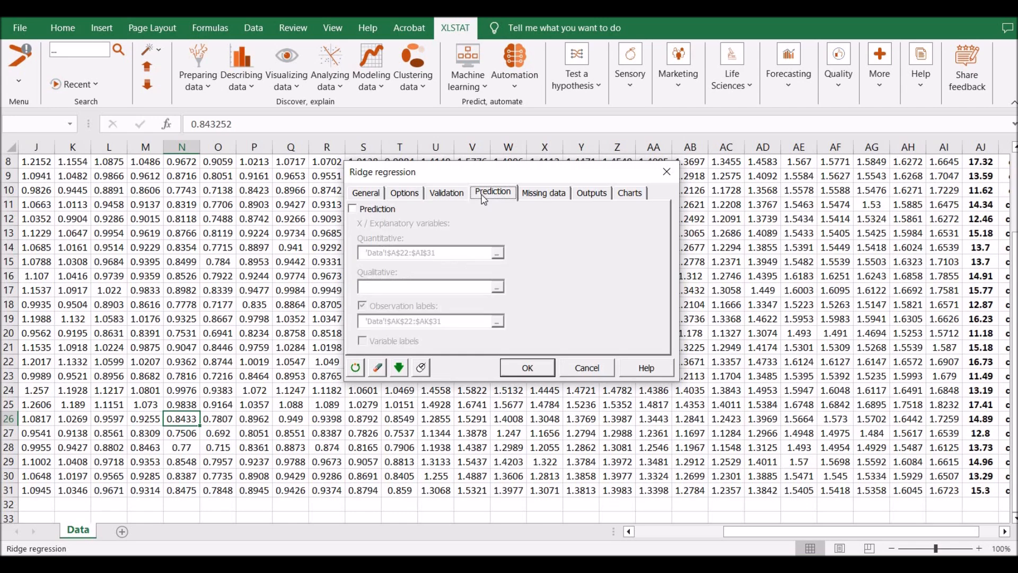
{"action": "left_click", "coordinate": [354, 210]}
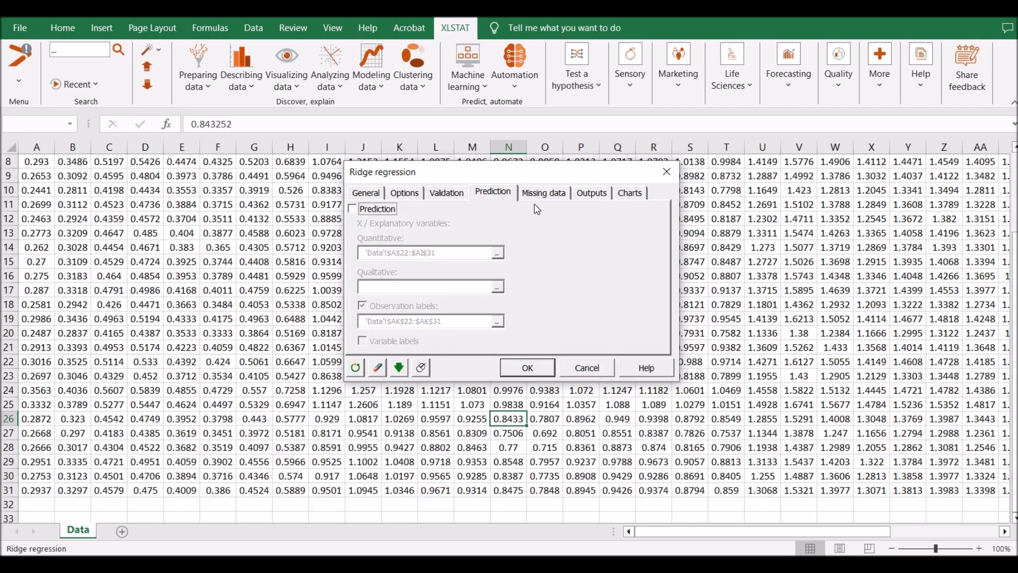
- Keep removing observations with missing data, and output descriptive statistics, the correlation matrix and standardized coefficients
{"action": "left_click", "coordinate": [551, 195]}
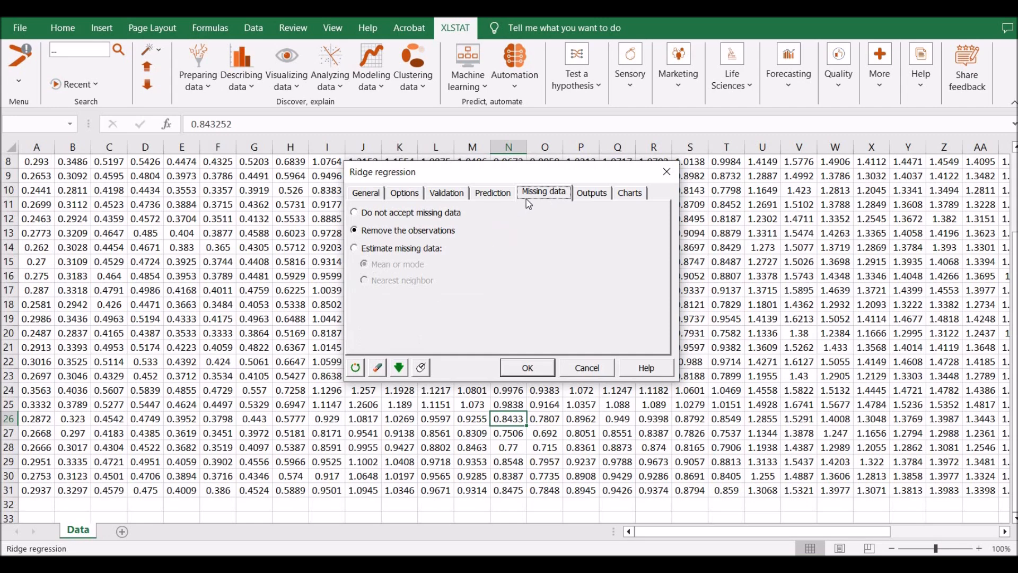
{"action": "left_click", "coordinate": [587, 197]}
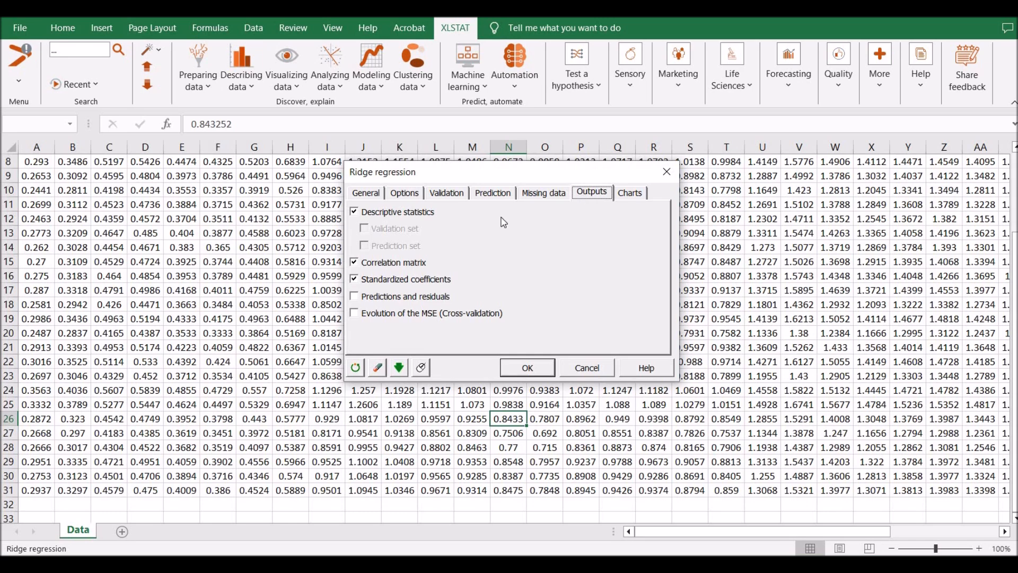
{"action": "left_click", "coordinate": [353, 213]}
{"action": "left_click", "coordinate": [354, 213]}
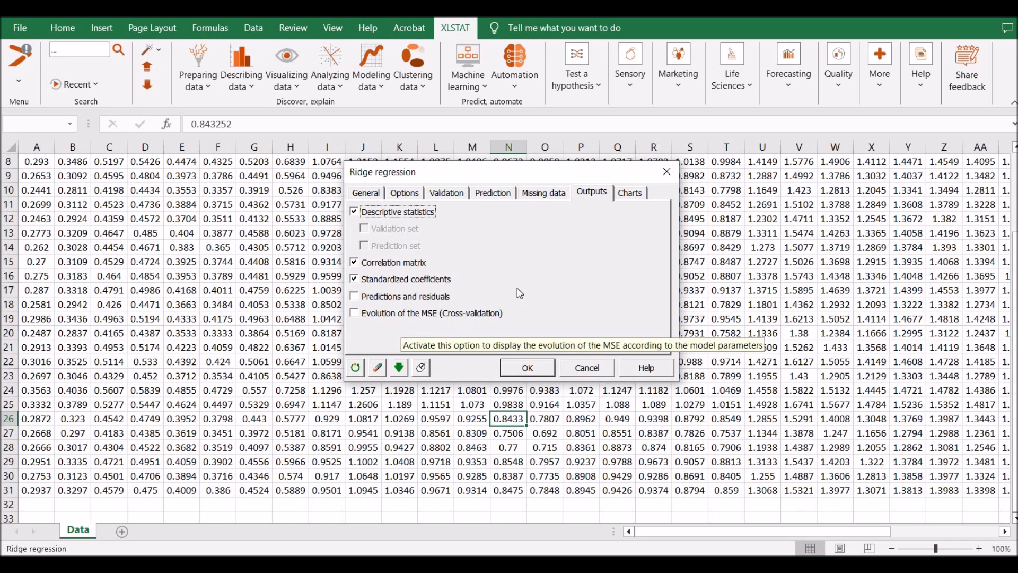
- Keep the variable importance chart for 10 variables and the MSE evolution chart enabled, leaving predictions and residuals off
{"action": "left_click", "coordinate": [629, 194]}
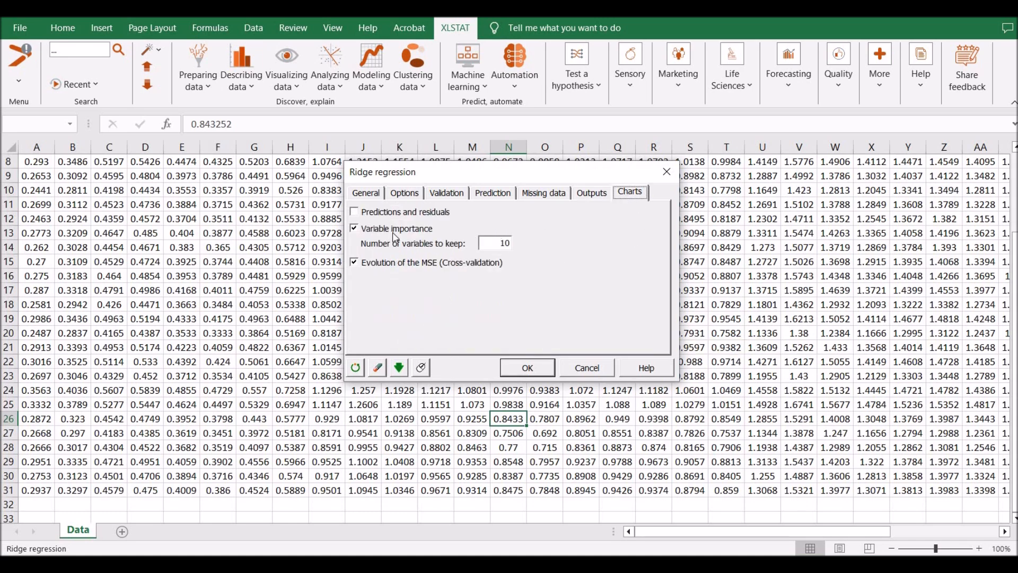
{"action": "left_click", "coordinate": [354, 213]}
{"action": "left_click", "coordinate": [355, 214]}
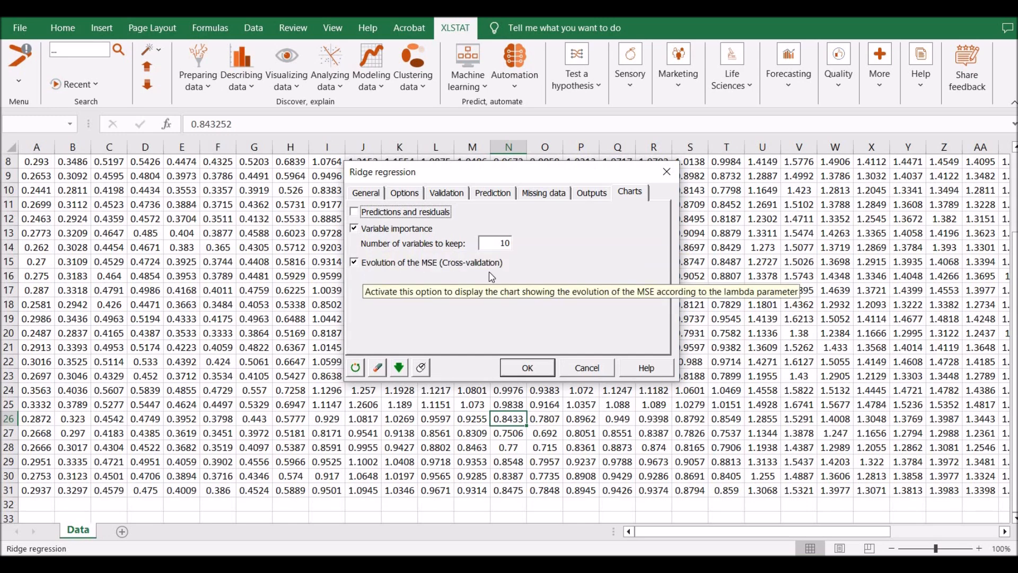
- Run the ridge regression with the listed data selections and dismiss the Trusted Publishers message
{"action": "left_click", "coordinate": [364, 196]}
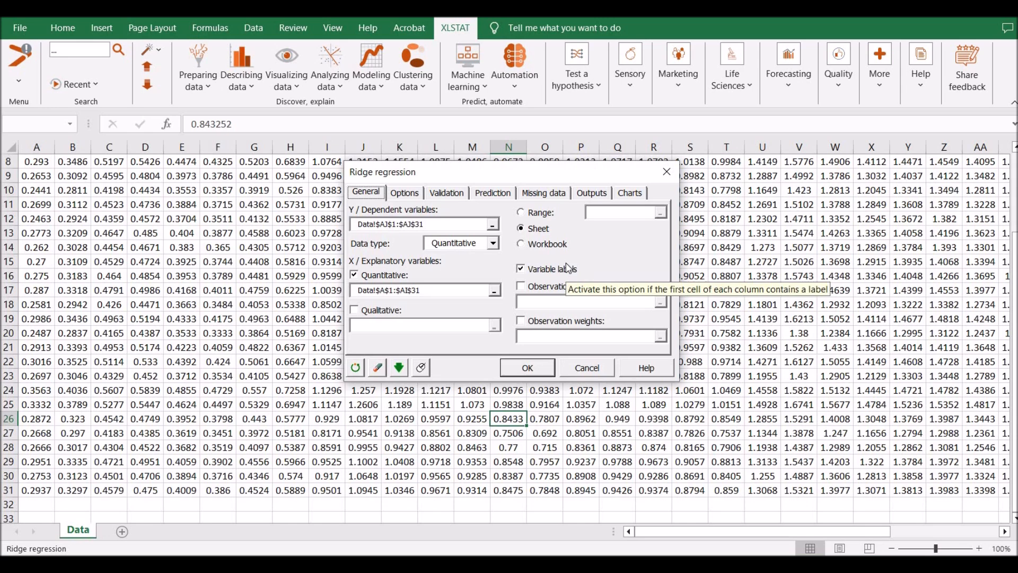
{"action": "left_click", "coordinate": [537, 371]}
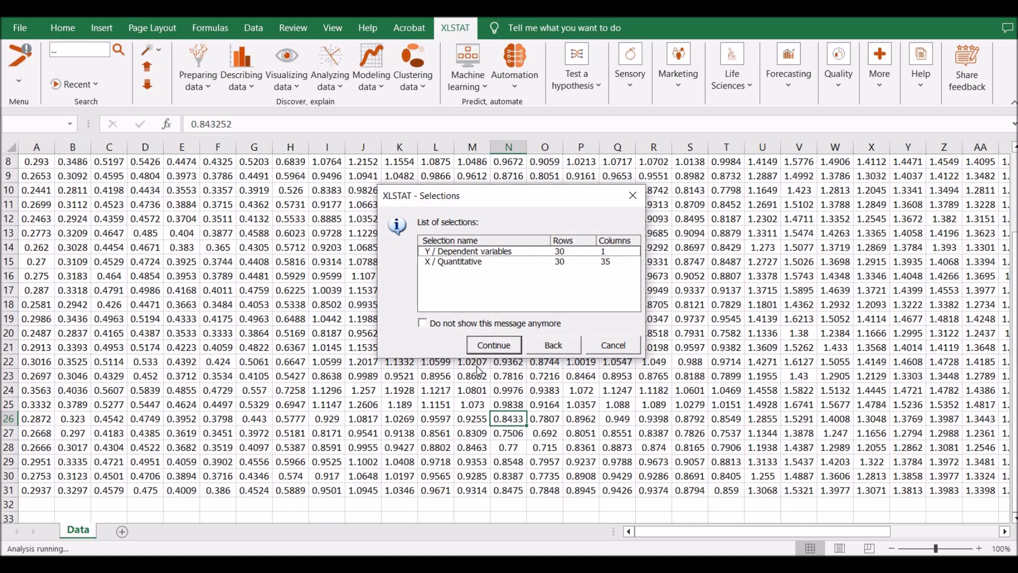
{"action": "left_click", "coordinate": [484, 344]}
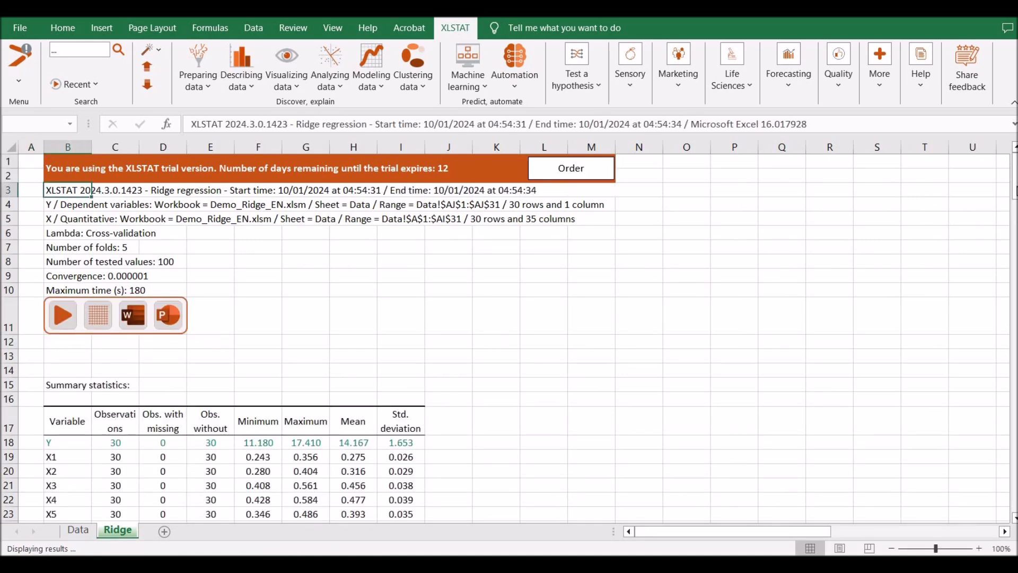
{"action": "left_click_drag", "start_coordinate": [1014, 183], "coordinate": [1015, 217]}
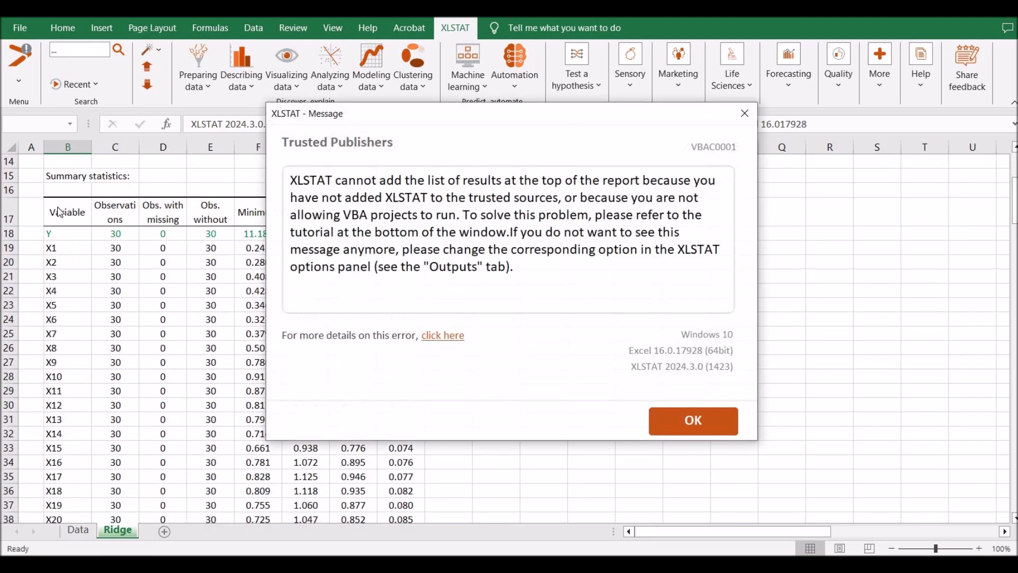
{"action": "left_click", "coordinate": [681, 418]}
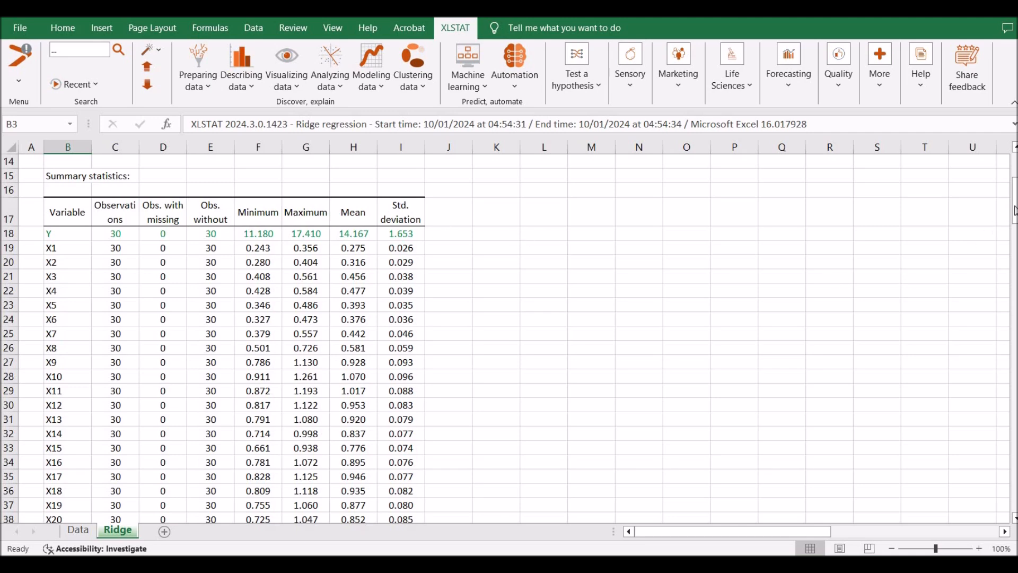
- Examine the correlation matrix, goodness of fit statistics, cross-validated lambda and model parameters for Y in the Ridge report
{"action": "left_click_drag", "start_coordinate": [1014, 215], "coordinate": [1014, 314]}
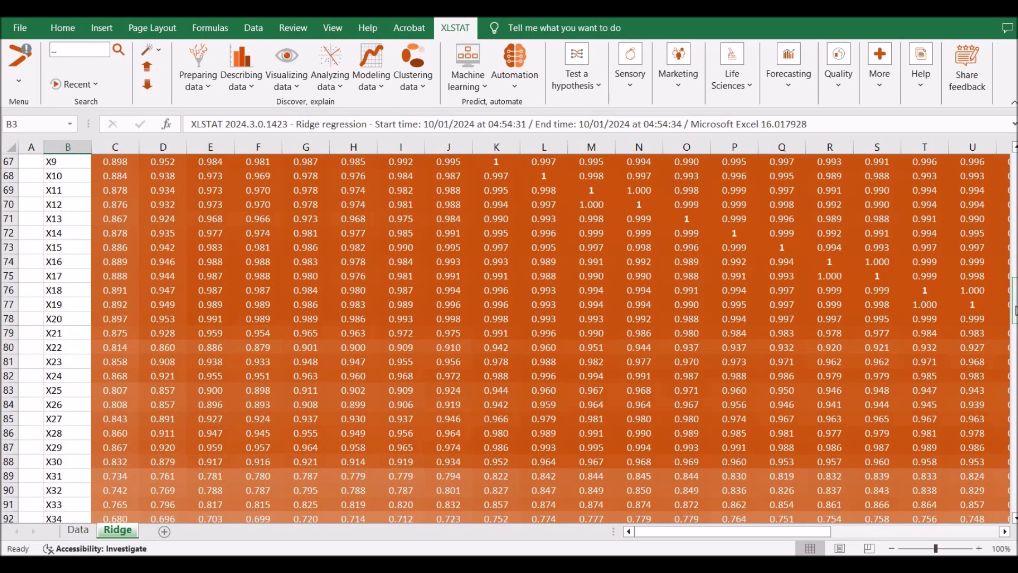
{"action": "left_click_drag", "start_coordinate": [1015, 310], "coordinate": [1015, 365]}
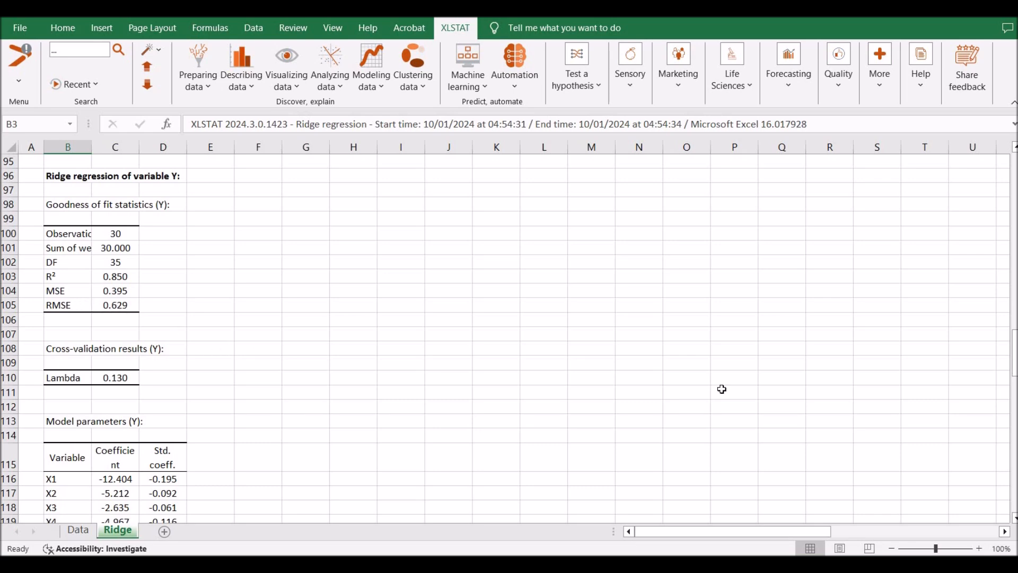
{"action": "left_click_drag", "start_coordinate": [1014, 358], "coordinate": [1014, 377]}
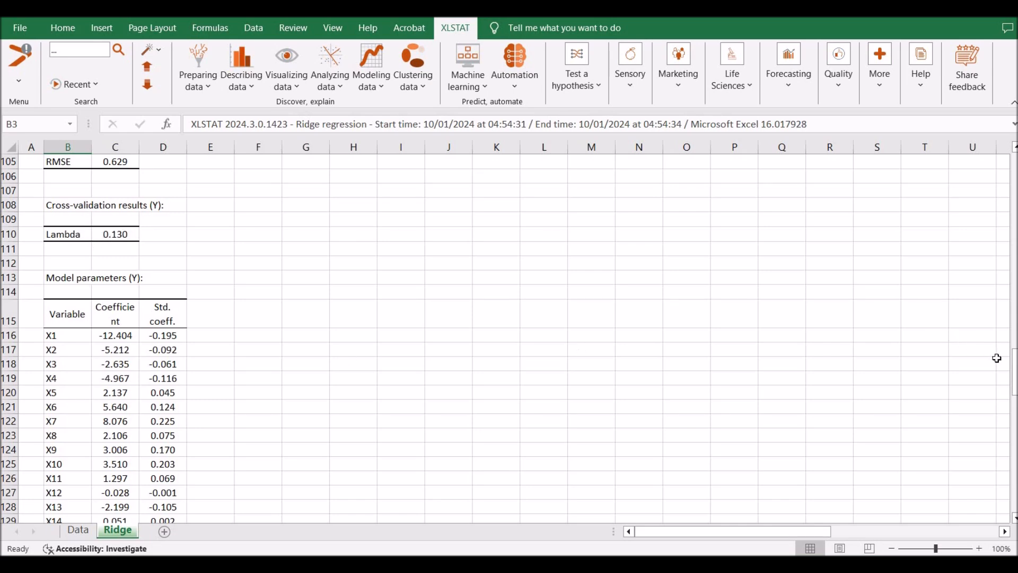
{"action": "left_click_drag", "start_coordinate": [1014, 370], "coordinate": [1013, 385]}
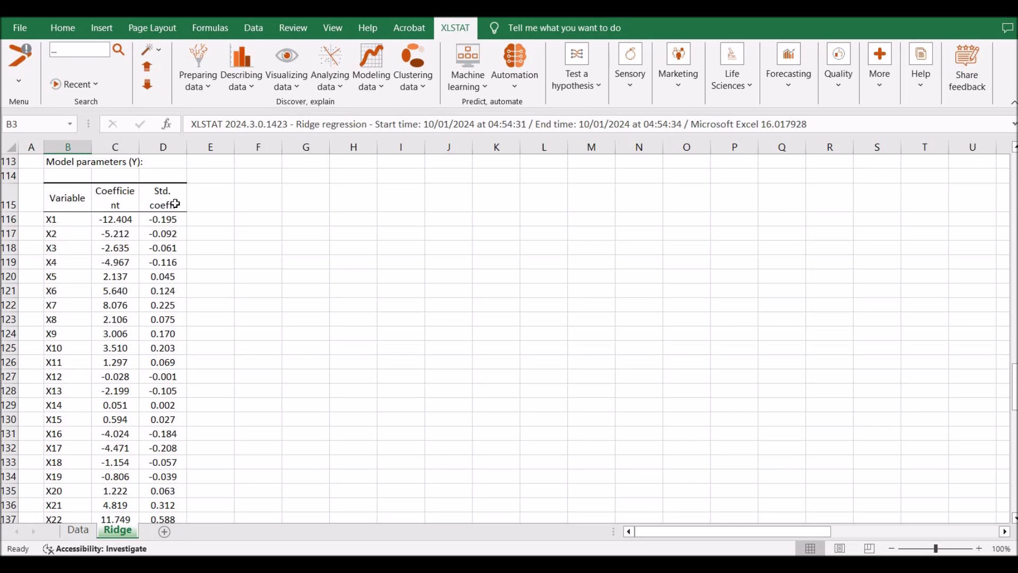
- Examine the variable importance chart and the chart of the MSE's evolution by lambda
{"action": "left_click_drag", "start_coordinate": [1014, 387], "coordinate": [1014, 446]}
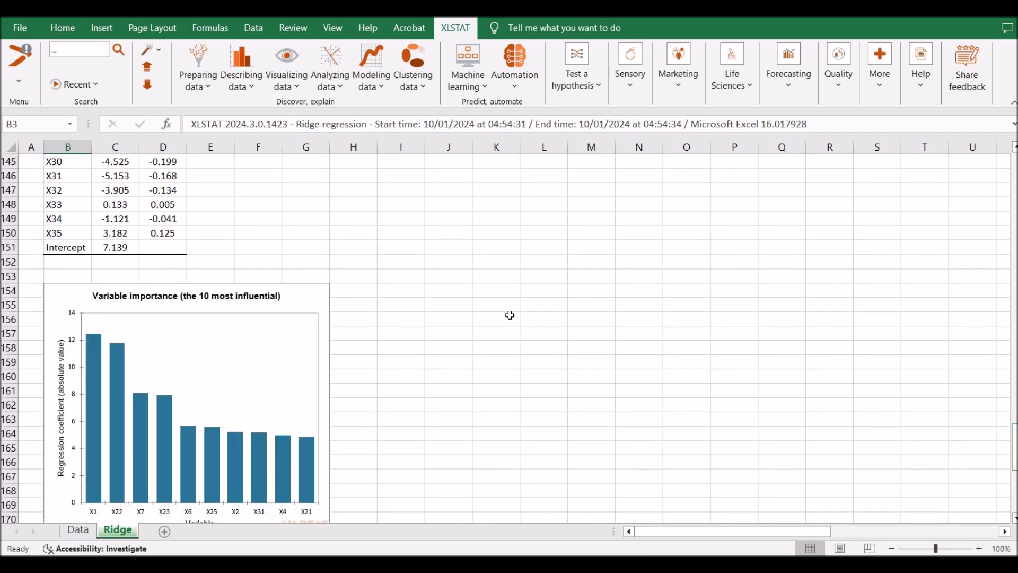
{"action": "left_click_drag", "start_coordinate": [1014, 447], "coordinate": [1014, 463]}
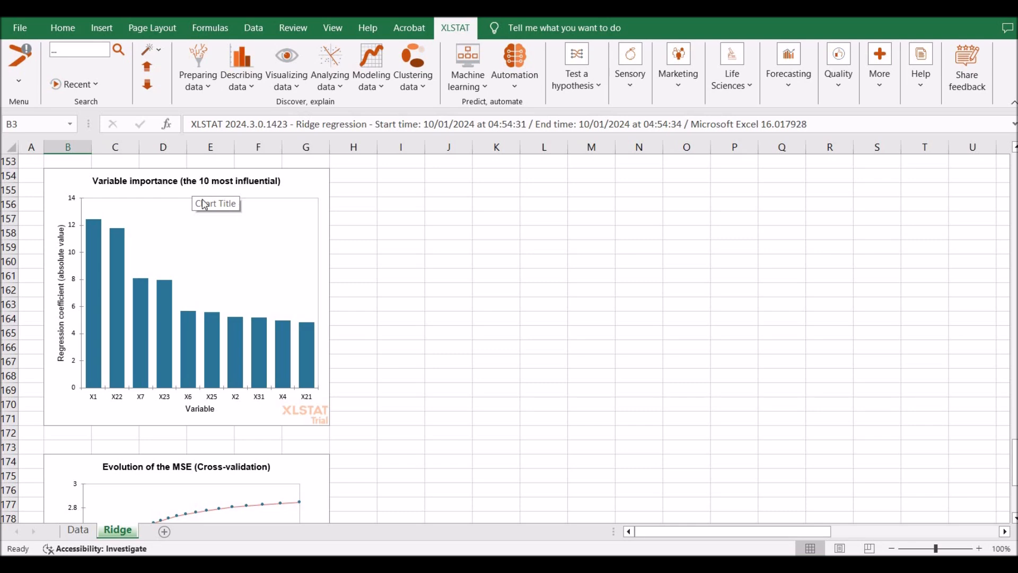
{"action": "mouse_move", "coordinate": [88, 354]}
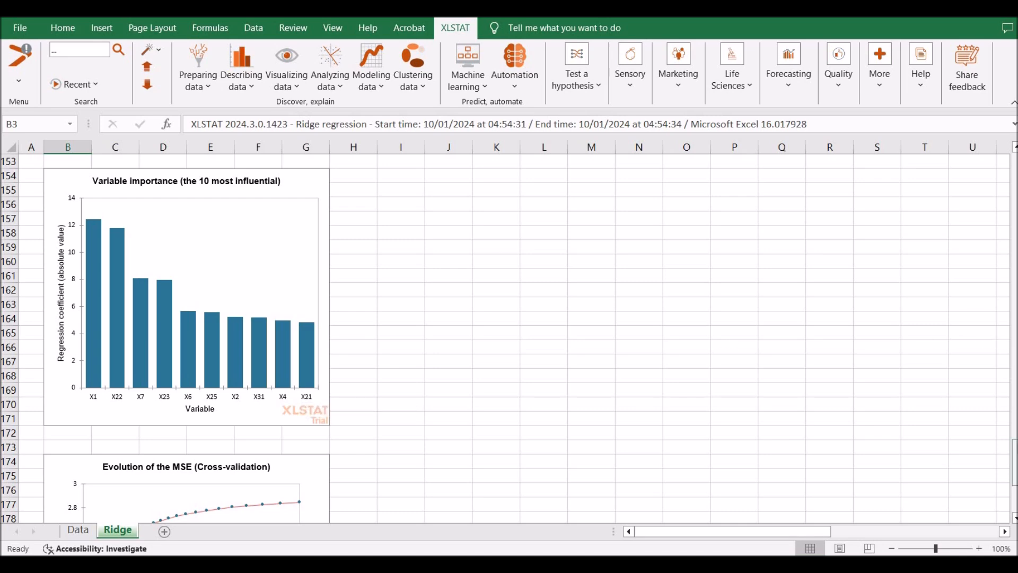
{"action": "left_click_drag", "start_coordinate": [1014, 462], "coordinate": [1014, 497]}
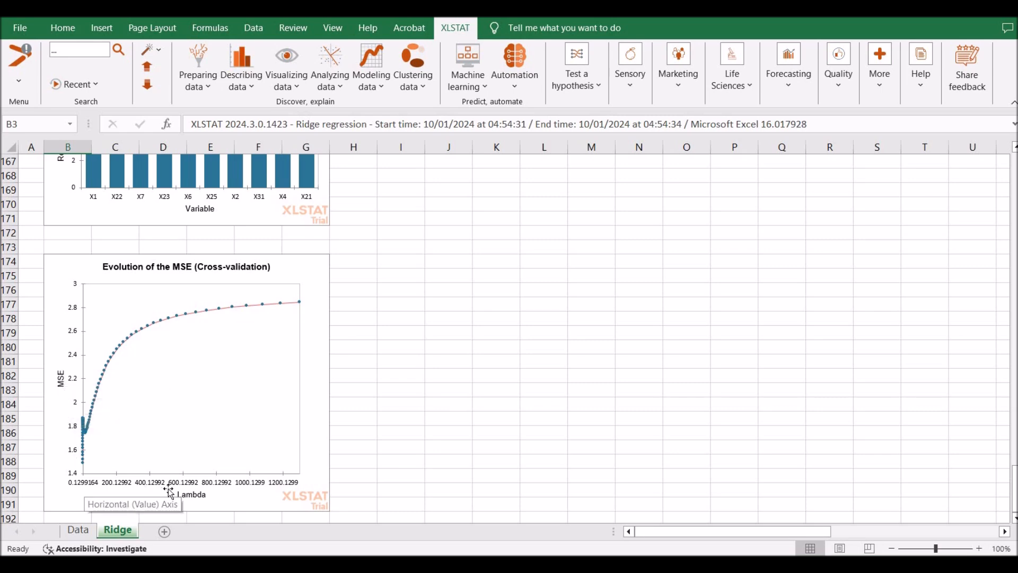
{"action": "left_click_drag", "start_coordinate": [1014, 488], "coordinate": [1014, 488]}
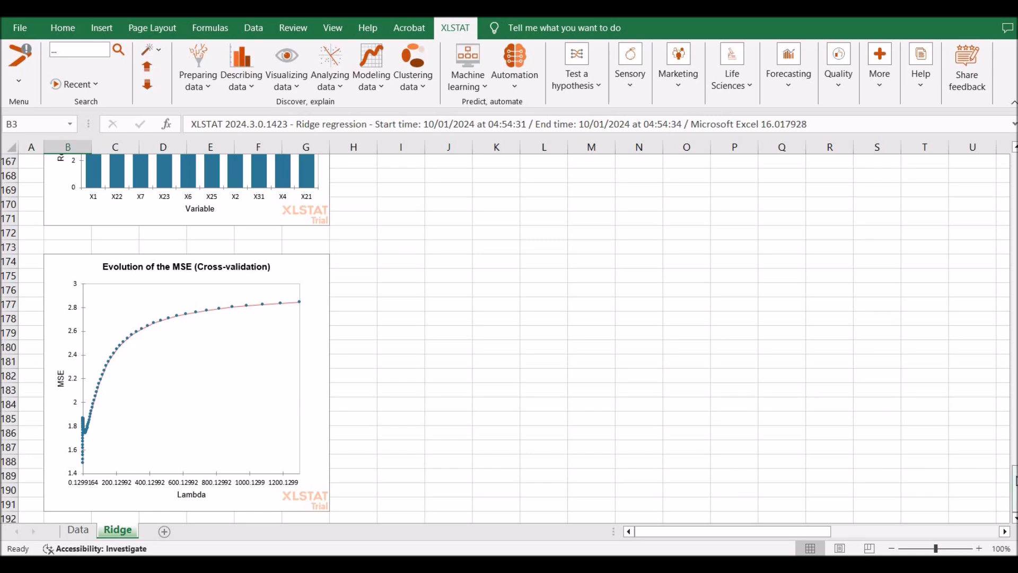
- Review the goodness of fit statistics, lambda and coefficients again, ending at the MSE evolution chart
{"action": "left_click_drag", "start_coordinate": [1013, 480], "coordinate": [1014, 329]}
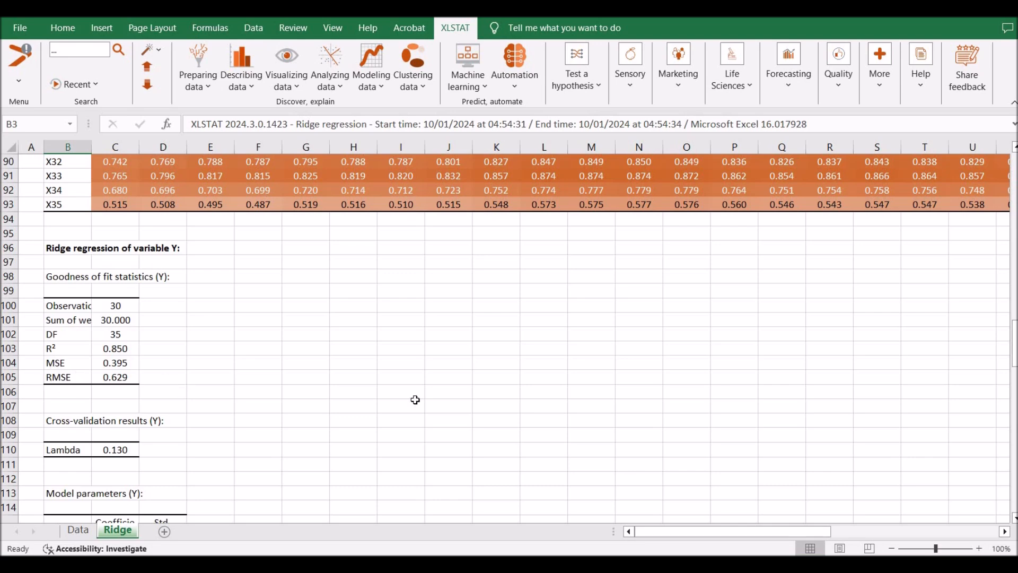
{"action": "left_click_drag", "start_coordinate": [1014, 362], "coordinate": [1014, 377]}
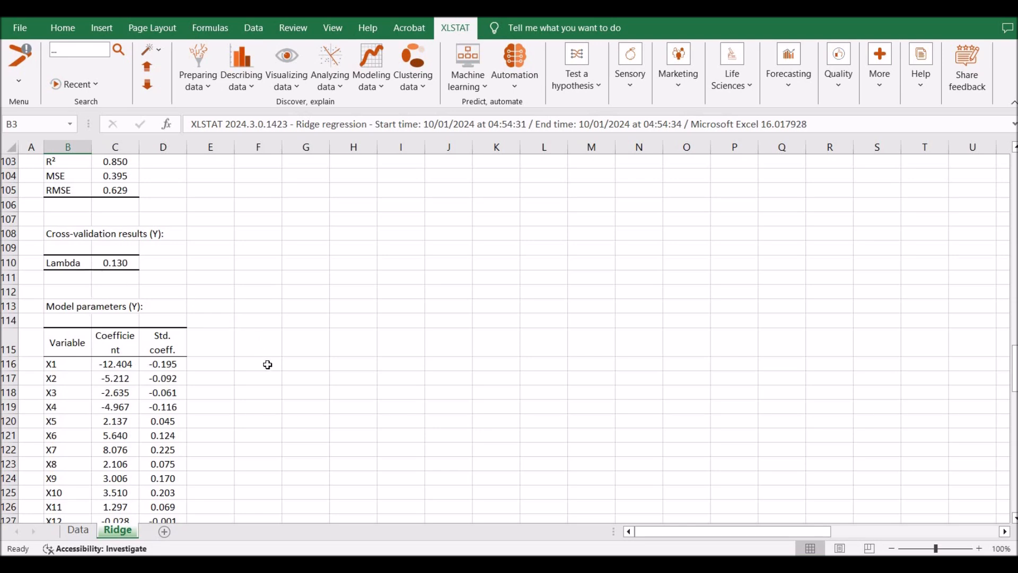
{"action": "left_click_drag", "start_coordinate": [1014, 378], "coordinate": [1014, 486]}
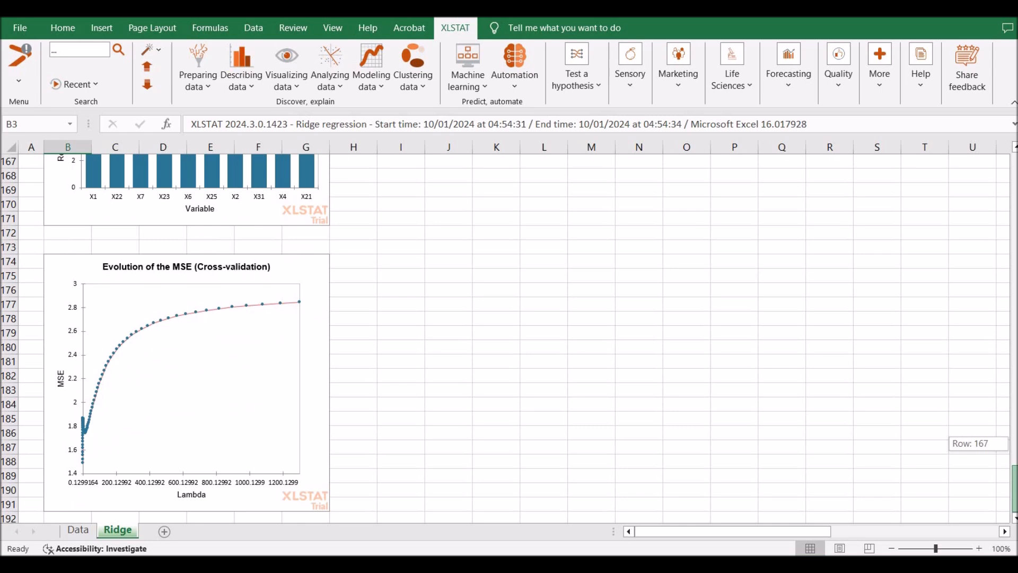
{"action": "left_click_drag", "start_coordinate": [590, 383], "coordinate": [584, 382]}
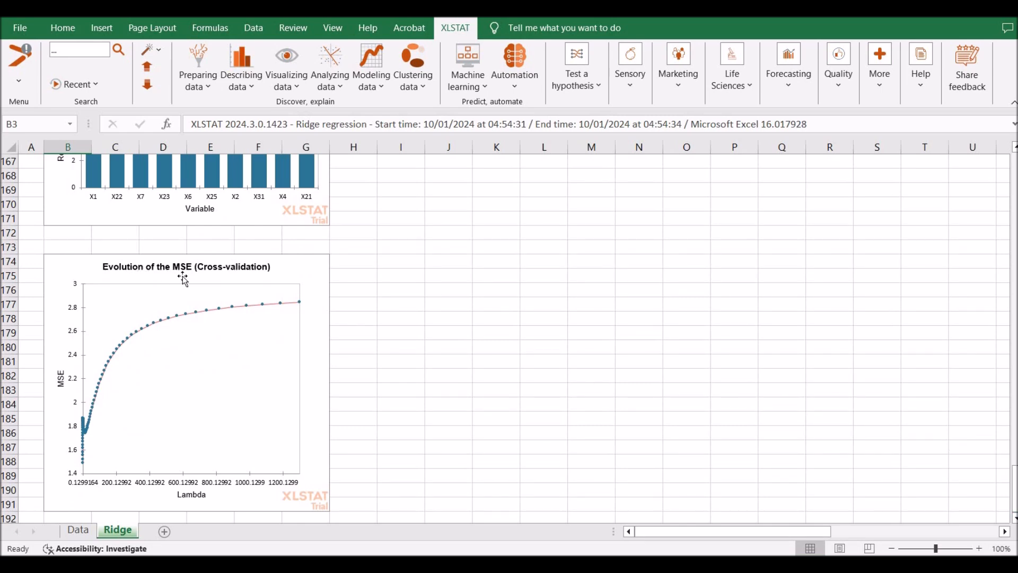